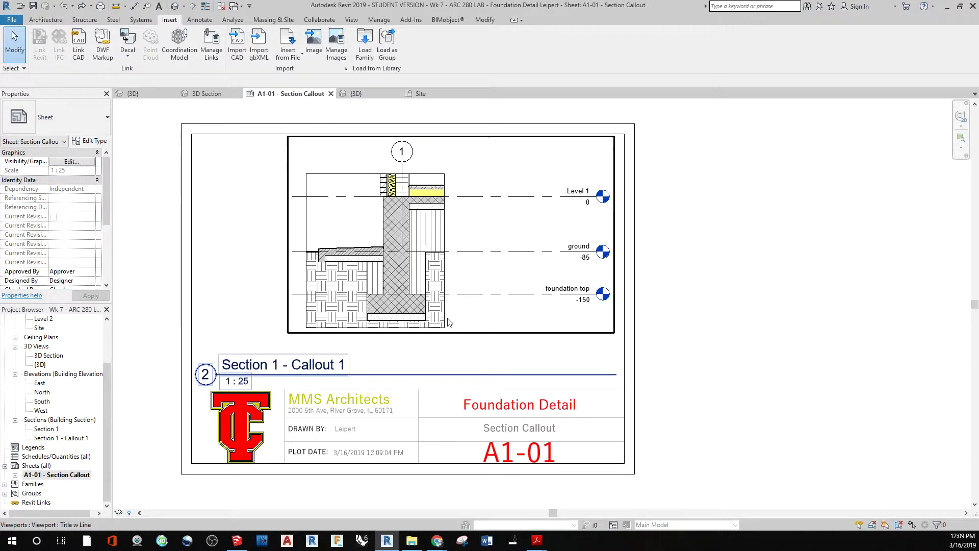
# Shorten the Section 1 - Callout 1 title line and move the view title up under the detail.
pyautogui.click(510, 374)
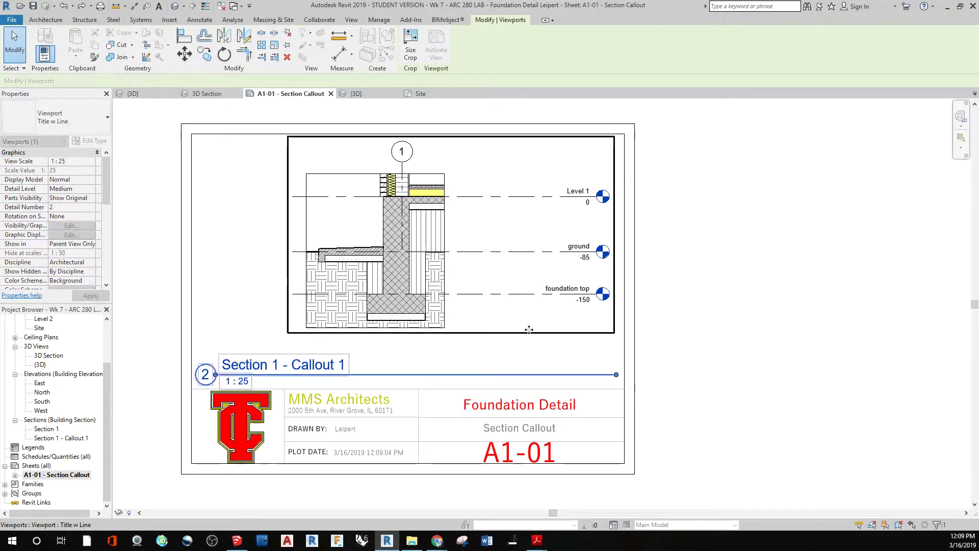
pyautogui.click(516, 353)
pyautogui.click(513, 331)
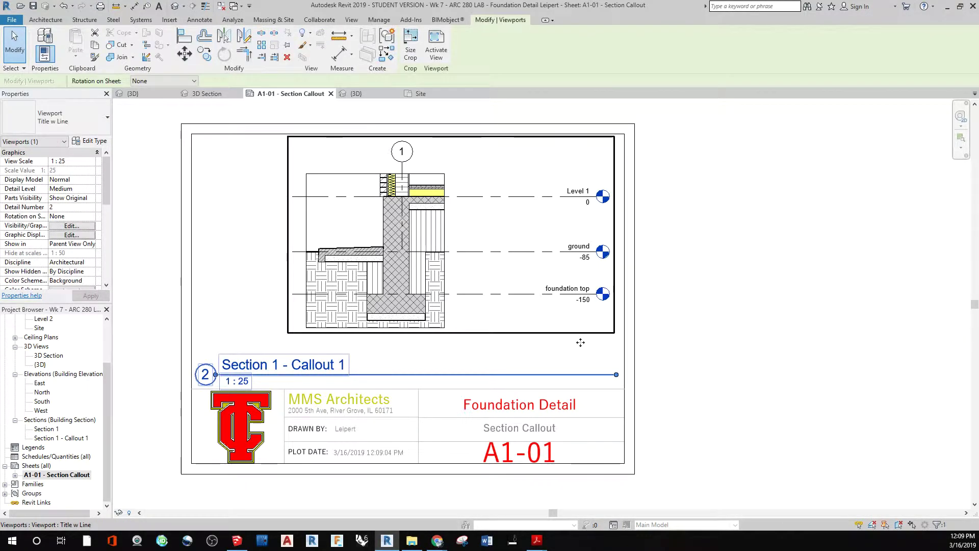
pyautogui.moveTo(617, 374); pyautogui.dragTo(392, 374)
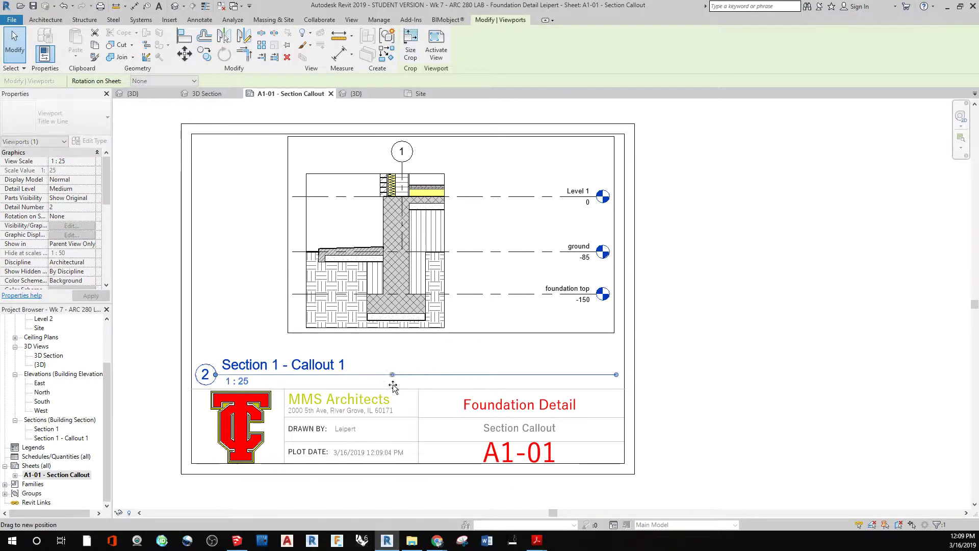
pyautogui.click(431, 356)
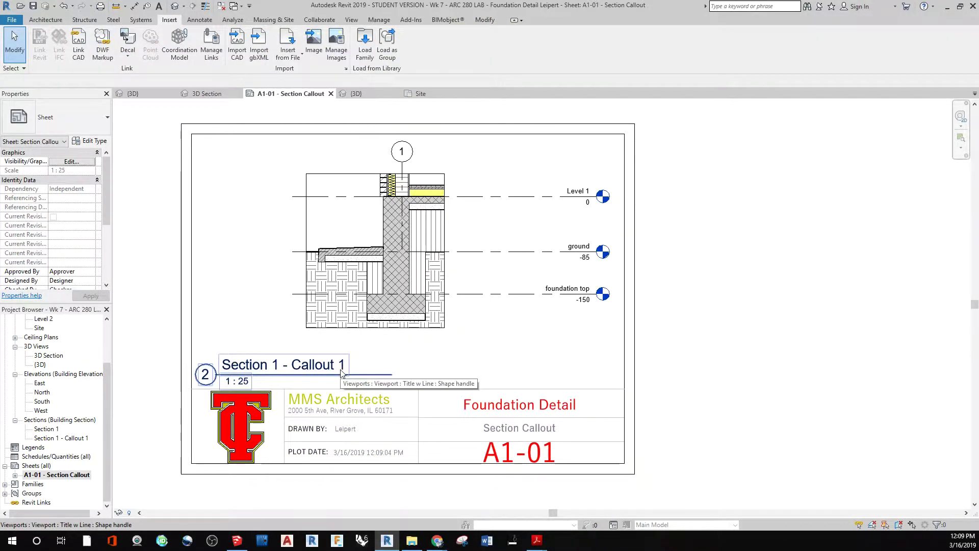
pyautogui.click(355, 376)
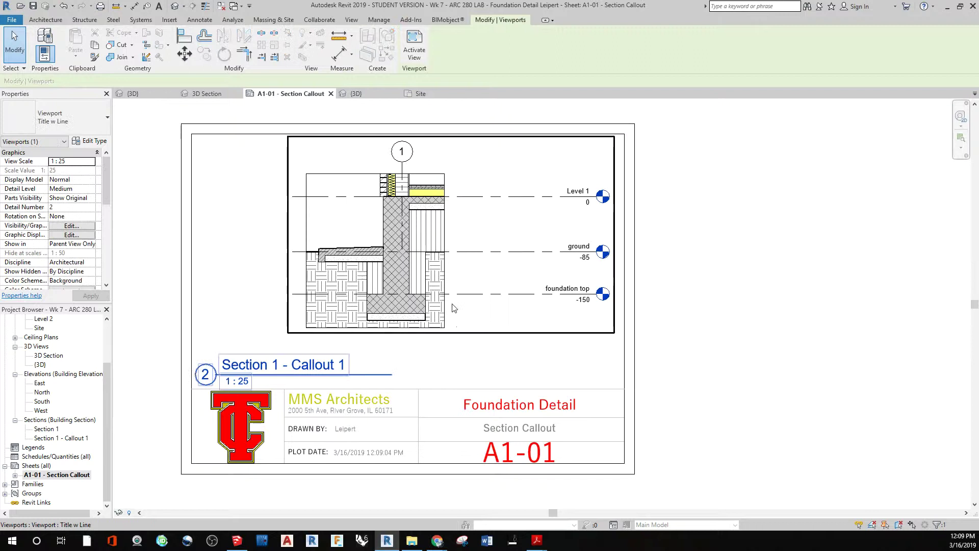
pyautogui.moveTo(338, 372); pyautogui.dragTo(437, 350)
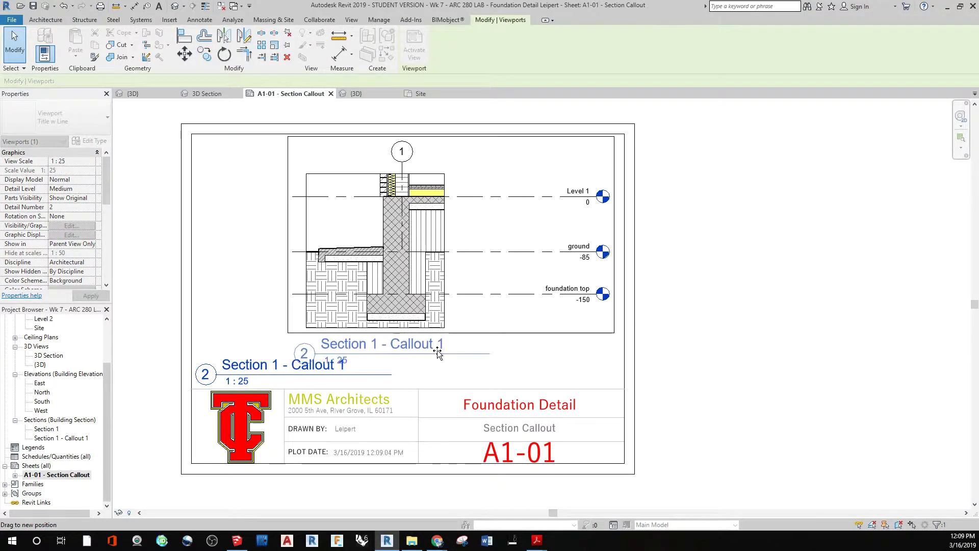
pyautogui.click(533, 373)
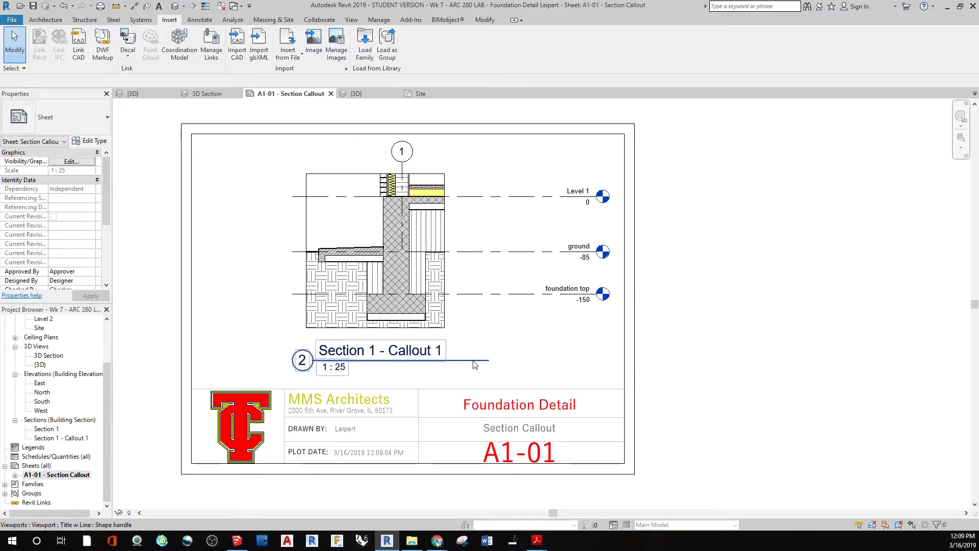
# Fine-tune the title line length and nudge the view title slightly left.
pyautogui.click(447, 309)
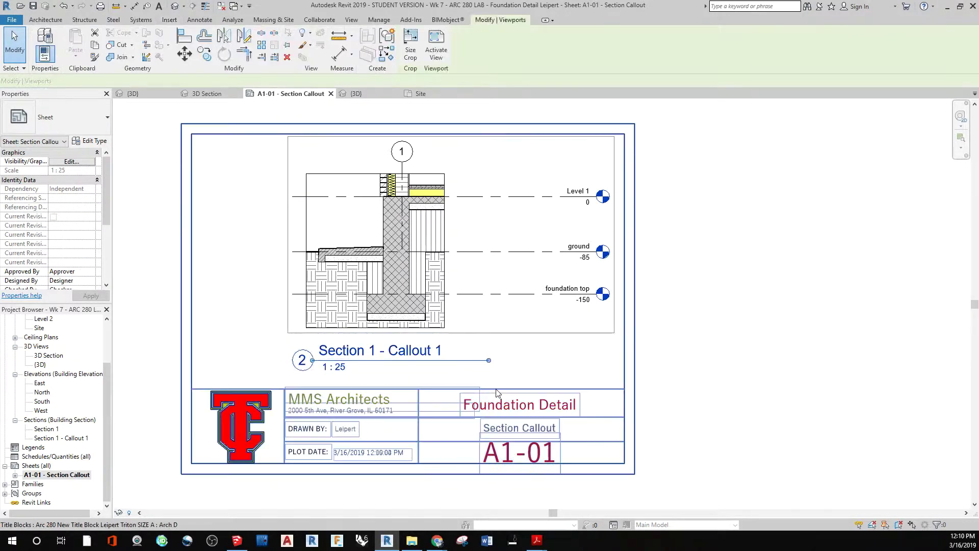
pyautogui.moveTo(488, 360)
pyautogui.mouseDown()
pyautogui.moveTo(621, 358)
pyautogui.moveTo(485, 362)
pyautogui.mouseUp()
pyautogui.click(527, 362)
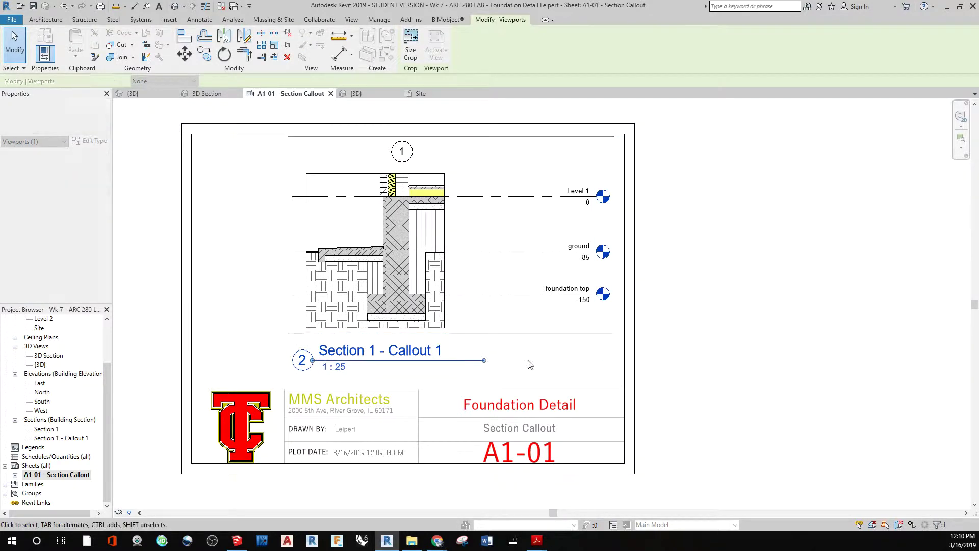
pyautogui.click(445, 350)
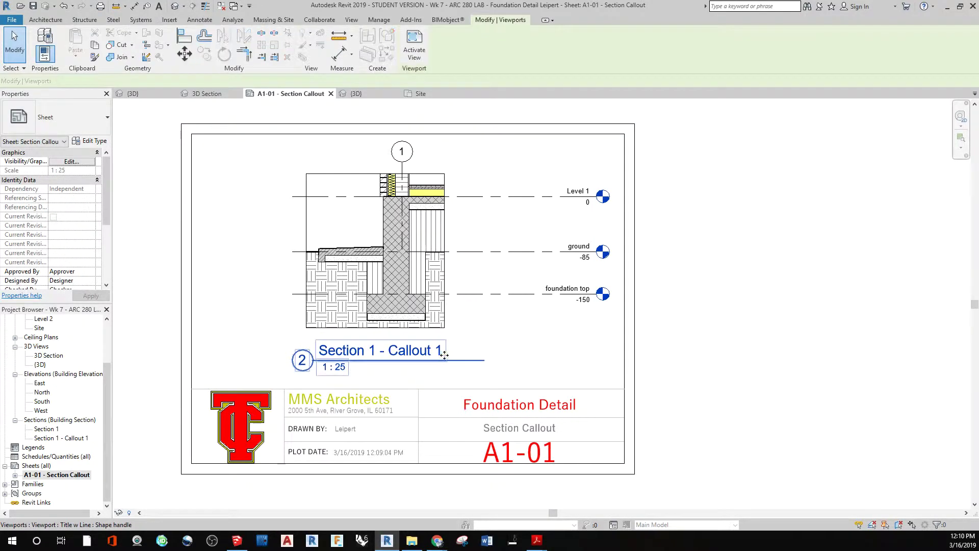
pyautogui.moveTo(446, 350)
pyautogui.mouseDown()
pyautogui.moveTo(401, 362)
pyautogui.moveTo(439, 355)
pyautogui.mouseUp()
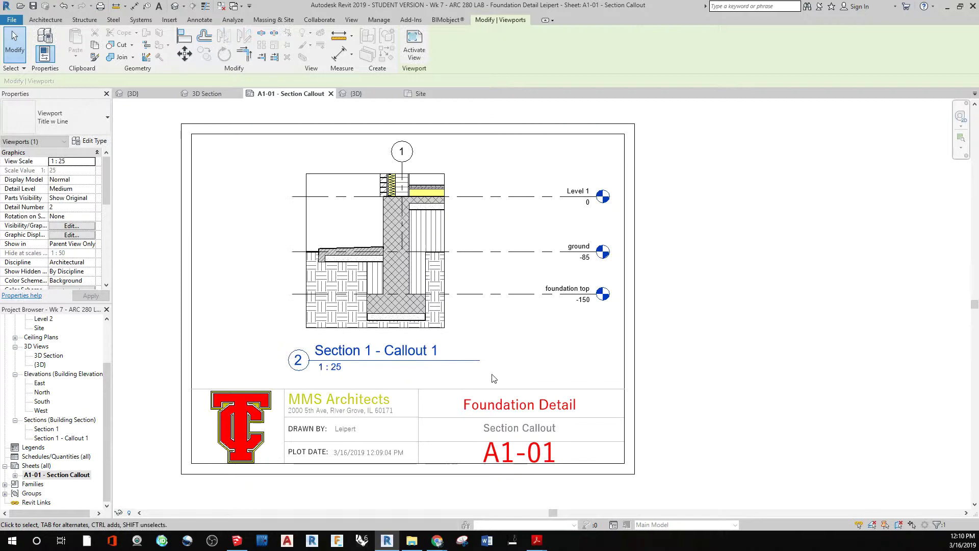
pyautogui.press('Escape')
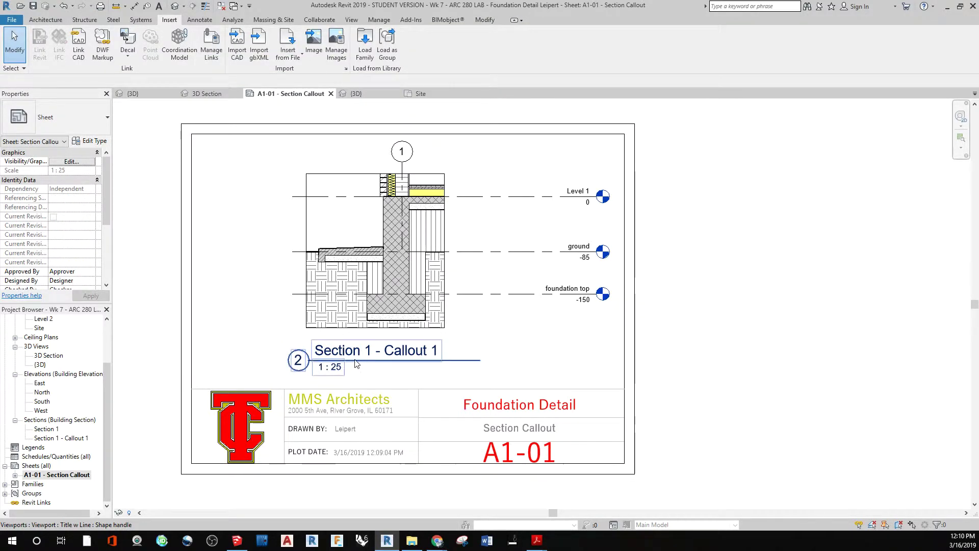
# Open View Title.rfa from the Annotations library folder in the family editor.
pyautogui.click(12, 20)
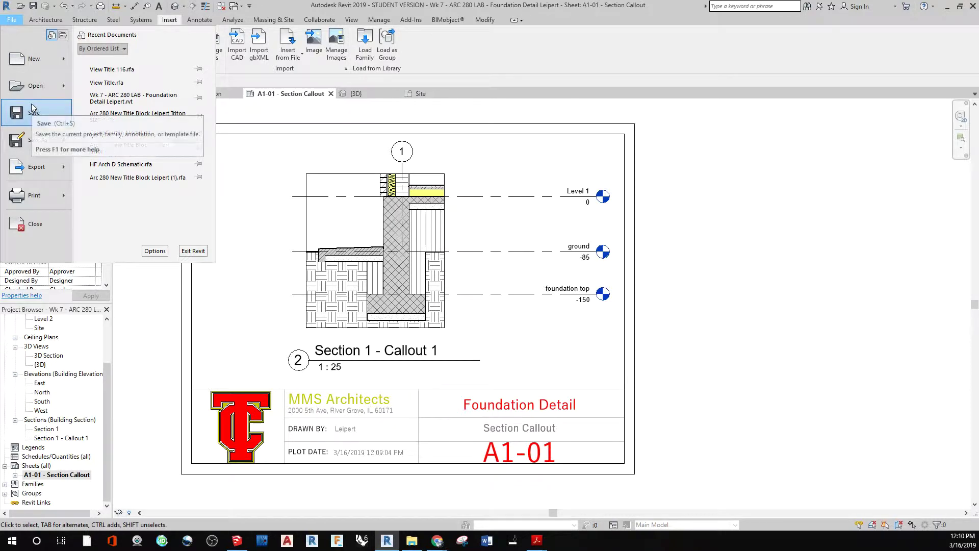
pyautogui.moveTo(45, 92)
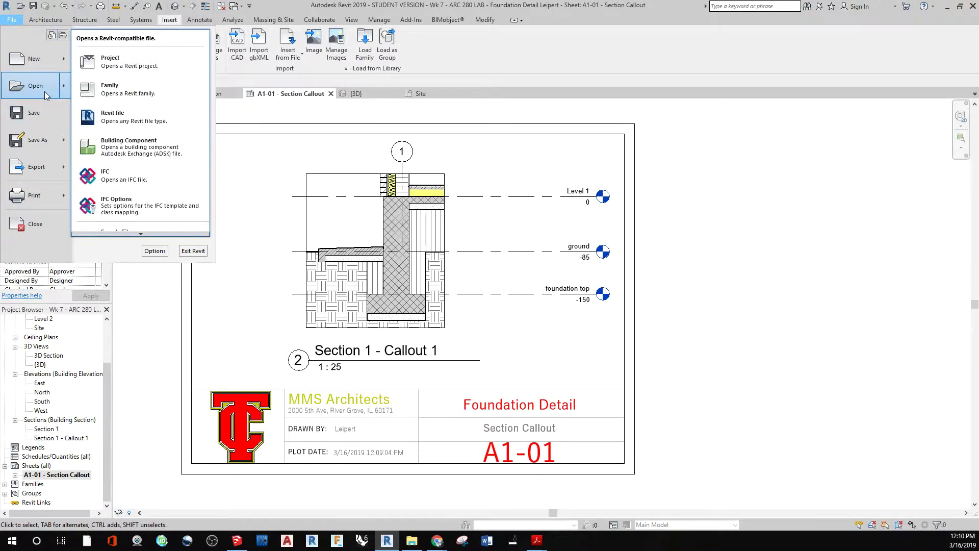
pyautogui.click(132, 93)
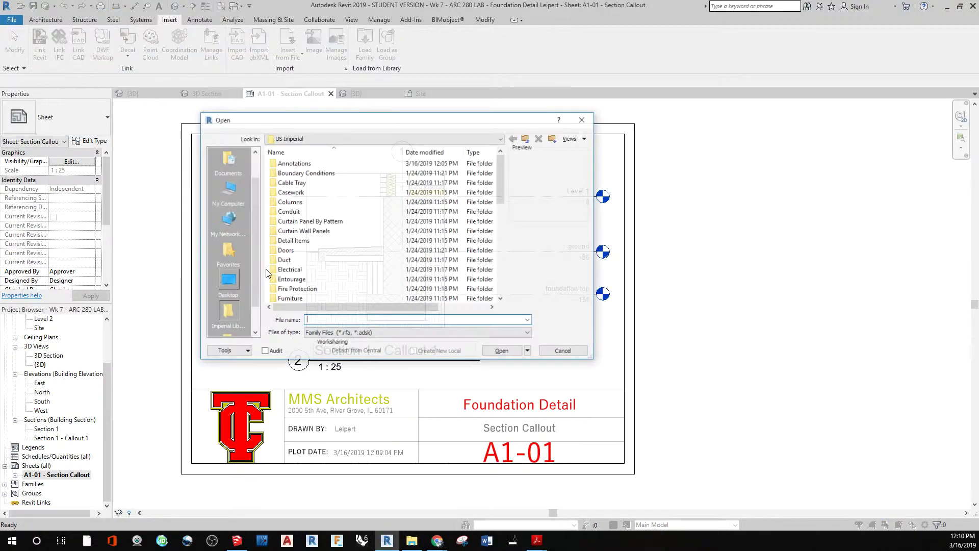
pyautogui.doubleClick(315, 164)
pyautogui.scroll(-7, 321, 223)
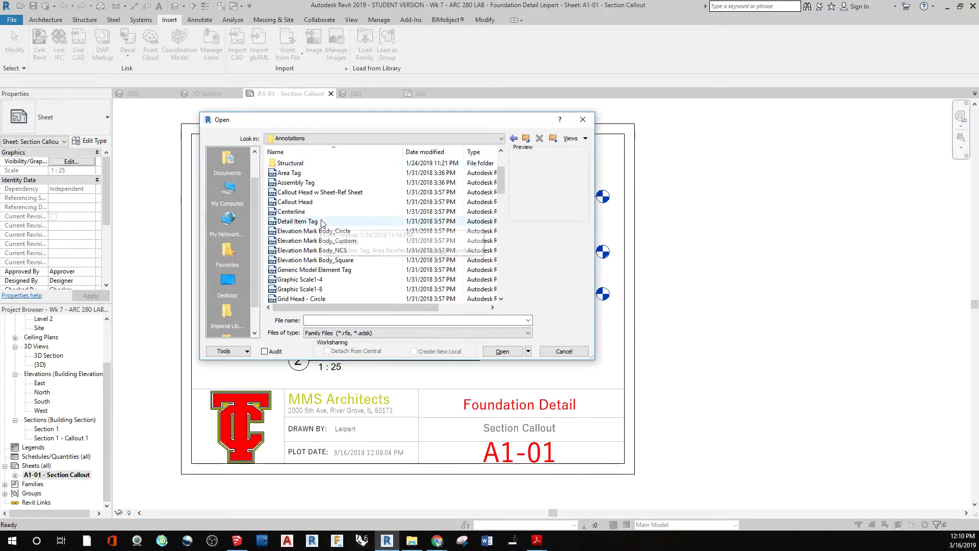
pyautogui.scroll(-6, 322, 223)
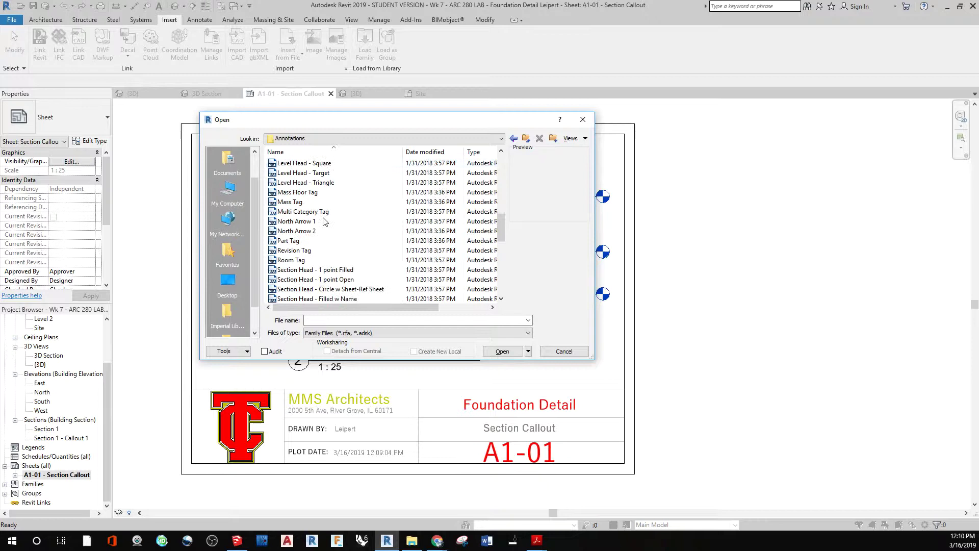
pyautogui.scroll(-5, 323, 221)
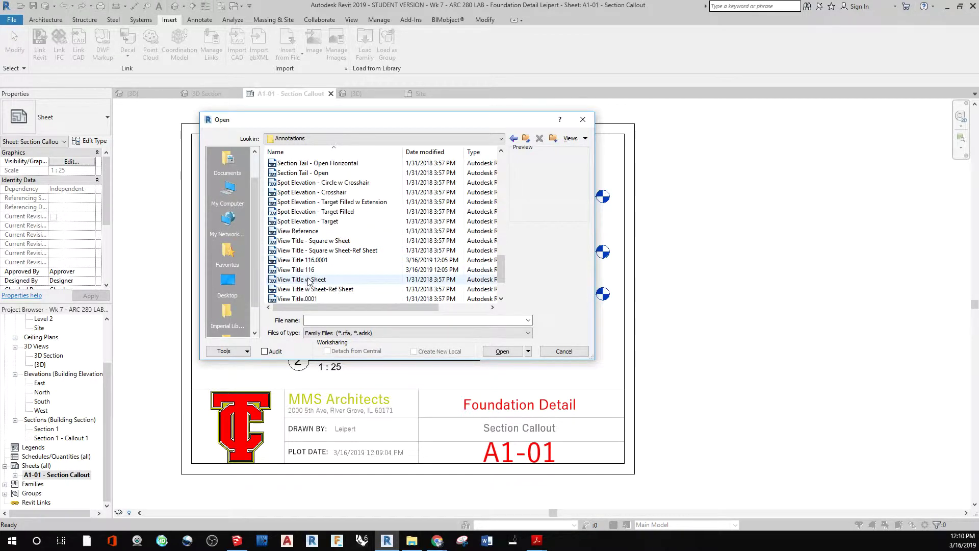
pyautogui.click(306, 271)
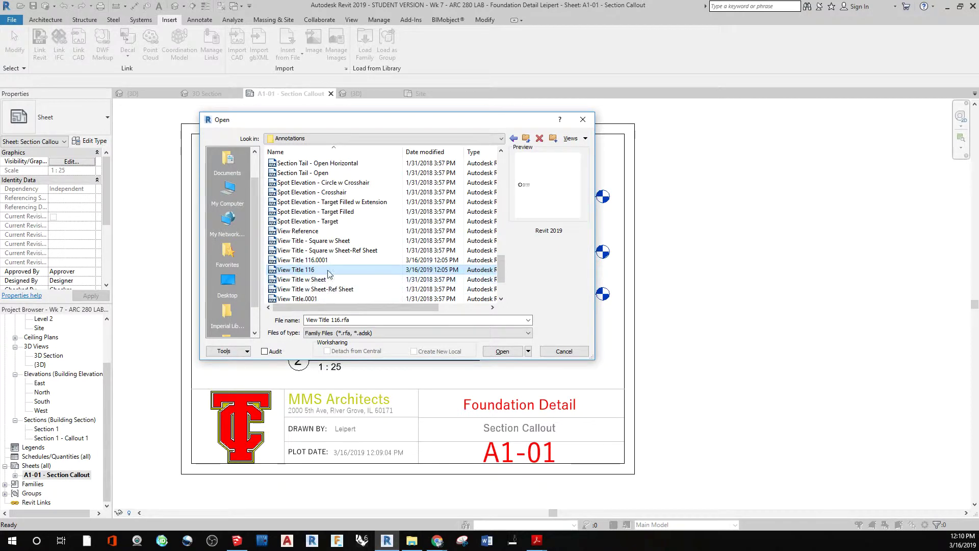
pyautogui.scroll(-2, 309, 268)
pyautogui.click(308, 260)
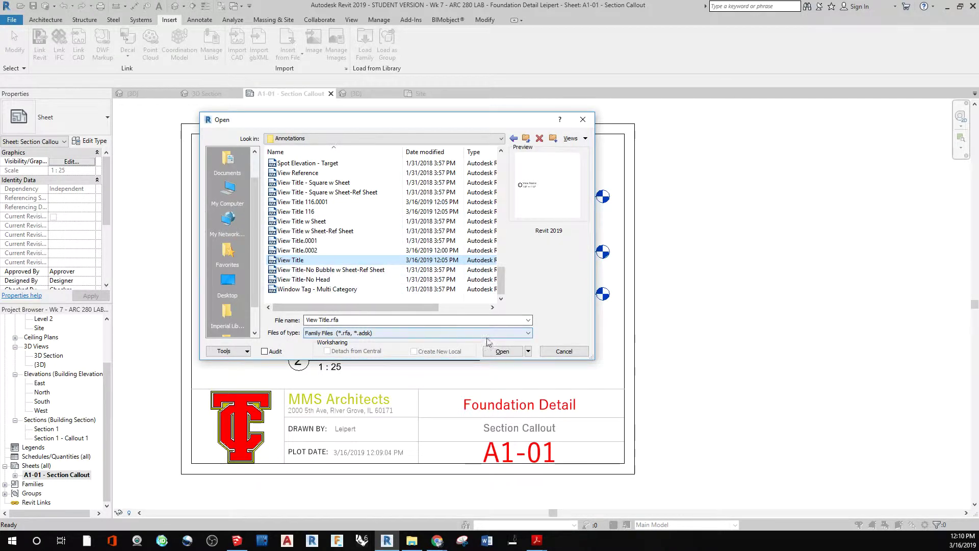
pyautogui.click(503, 351)
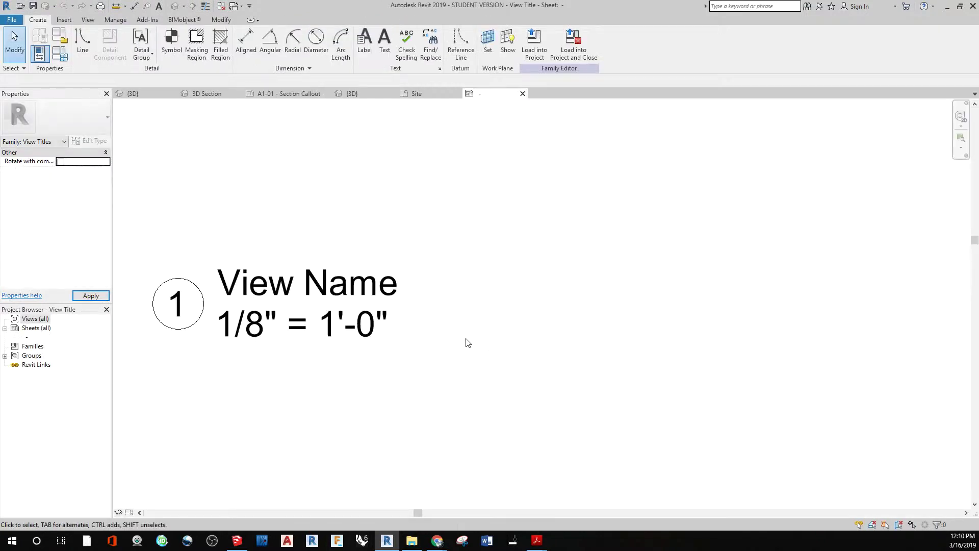
# Duplicate the View Name label's type as 'Label 3/32' with a 3/32" text size.
pyautogui.click(279, 282)
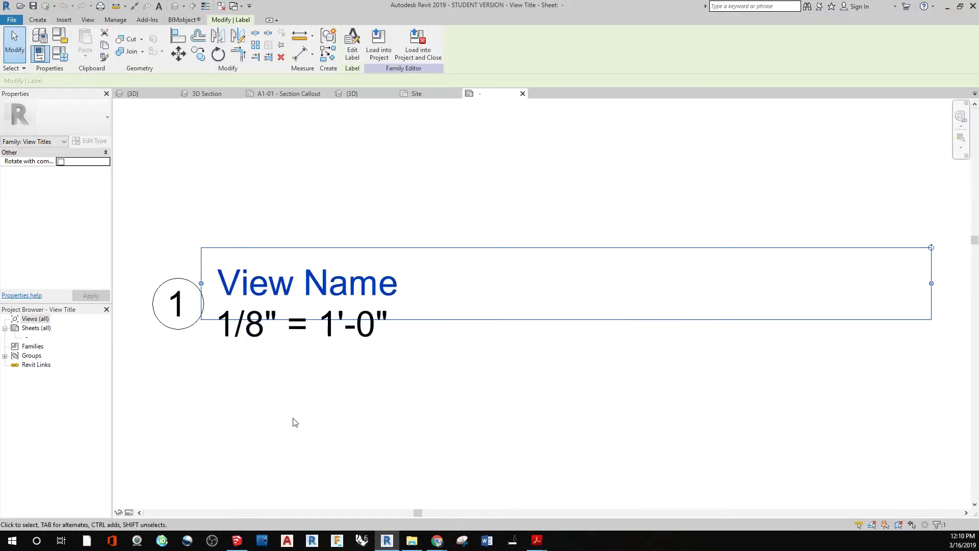
pyautogui.click(89, 141)
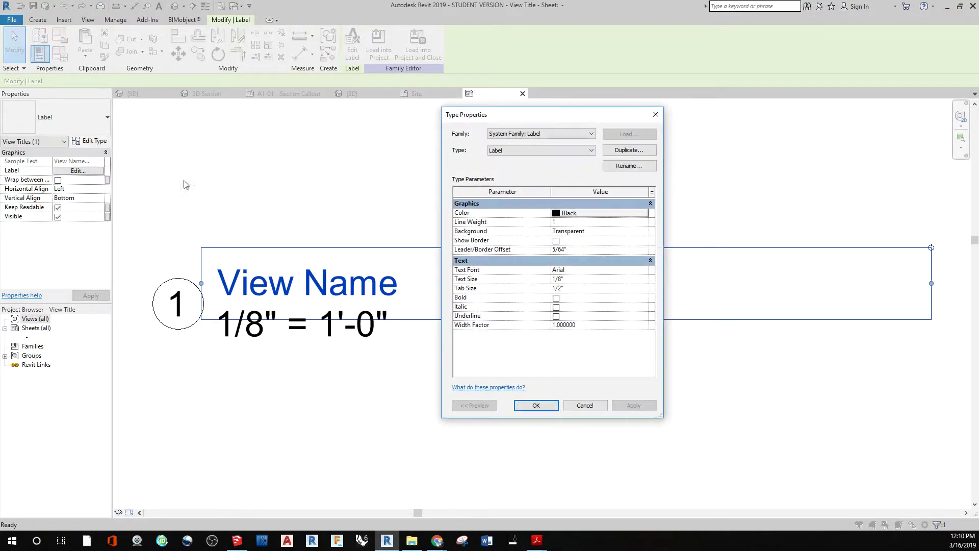
pyautogui.moveTo(540, 117); pyautogui.dragTo(244, 88)
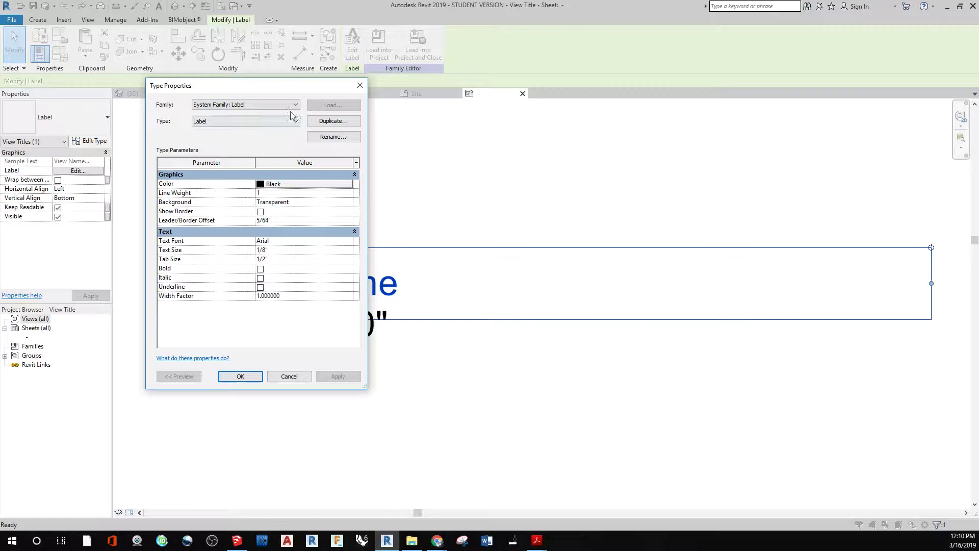
pyautogui.click(326, 121)
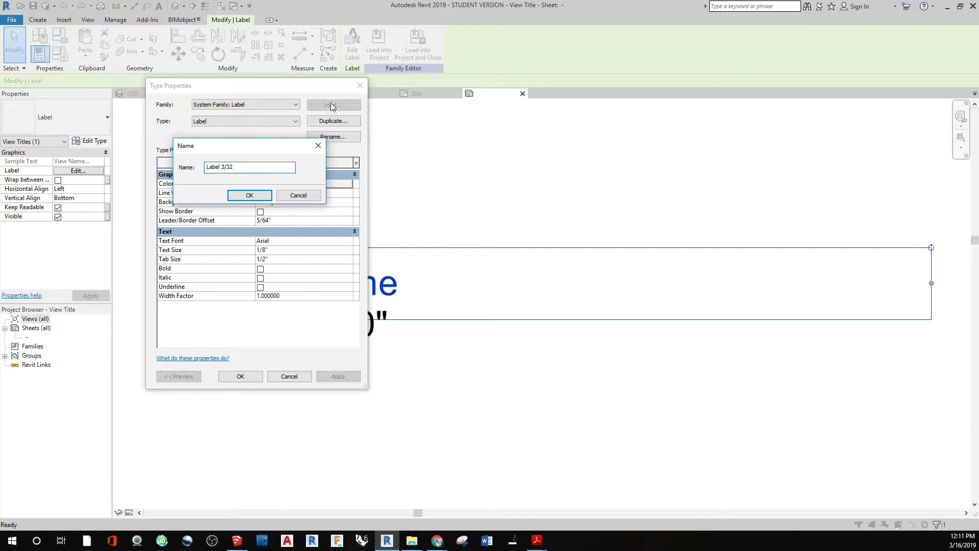
pyautogui.click(255, 195)
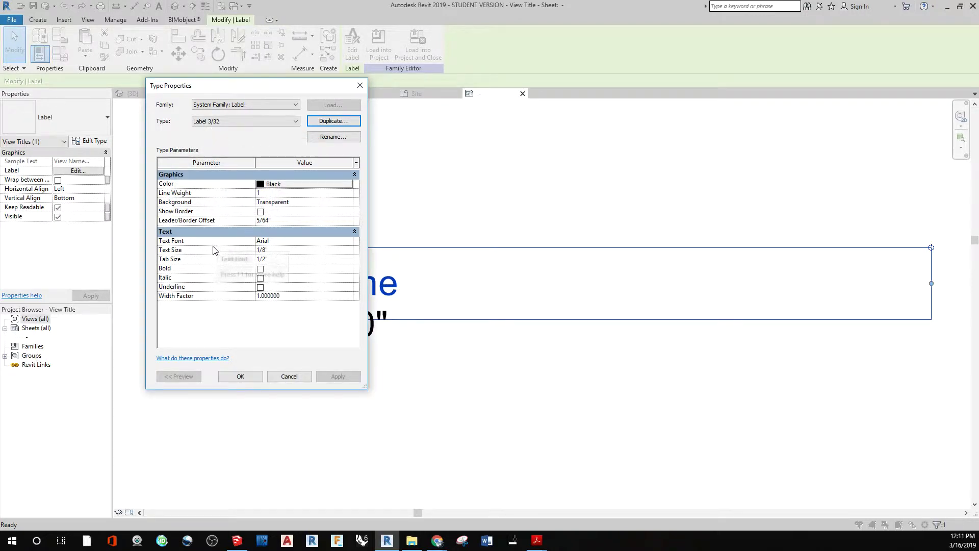
pyautogui.click(265, 250)
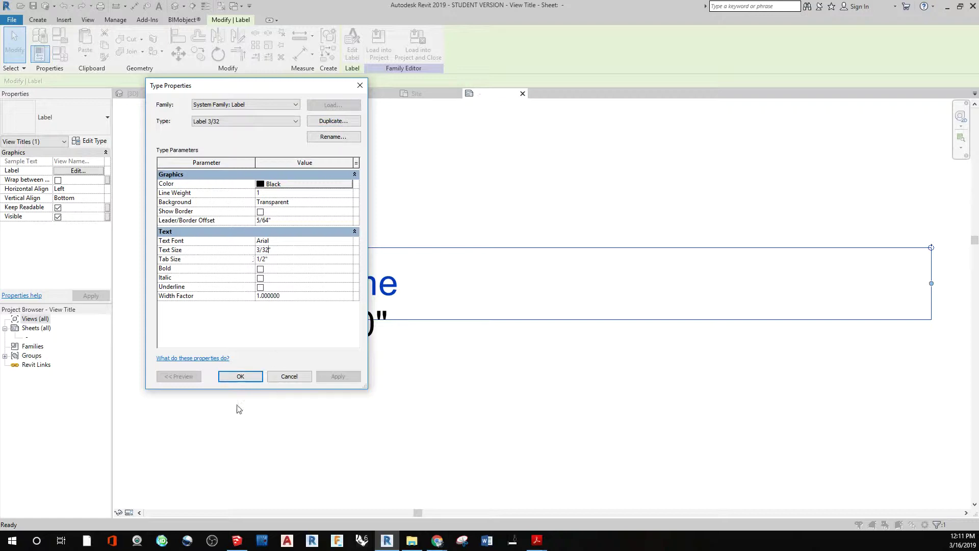
pyautogui.click(247, 376)
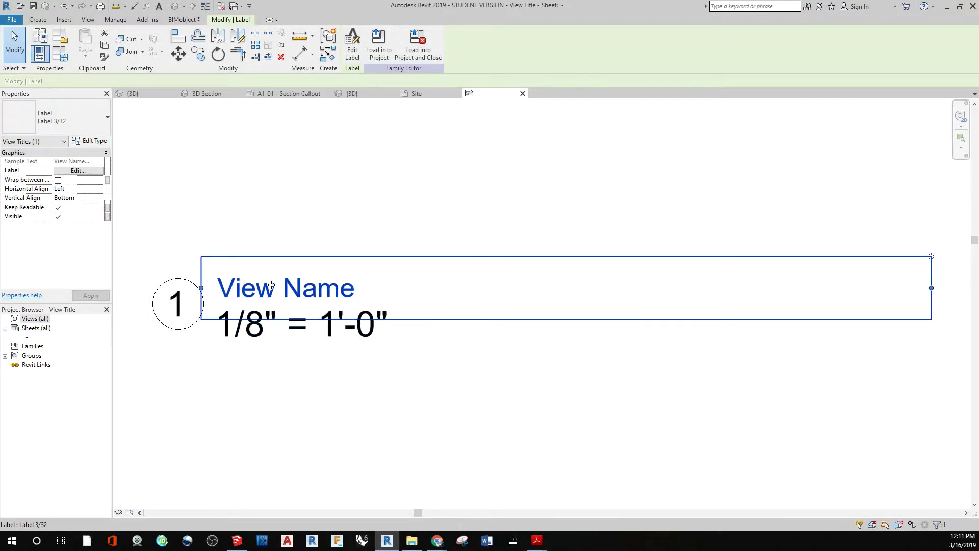
# Switch the 1/8" = 1'-0" scale label to Label 3/32 and move it up slightly.
pyautogui.click(253, 334)
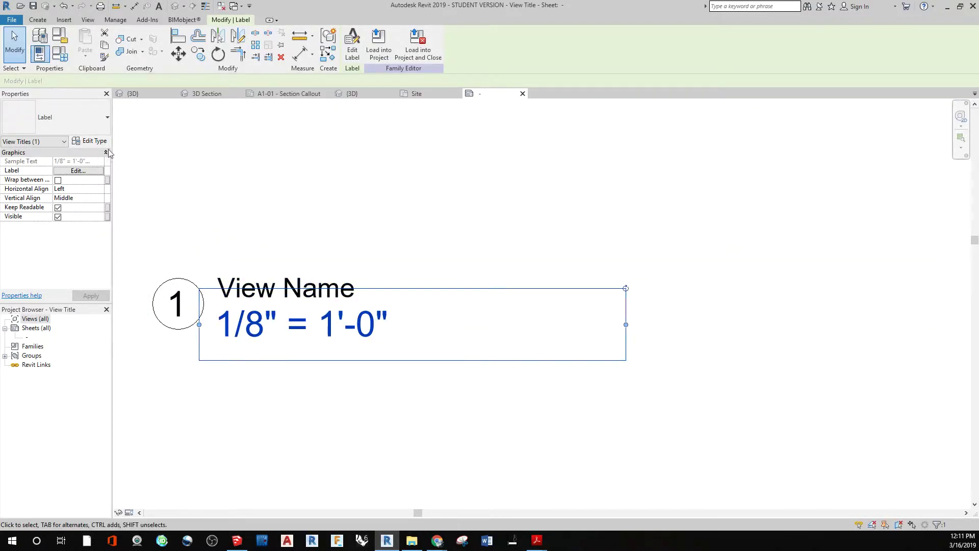
pyautogui.click(93, 131)
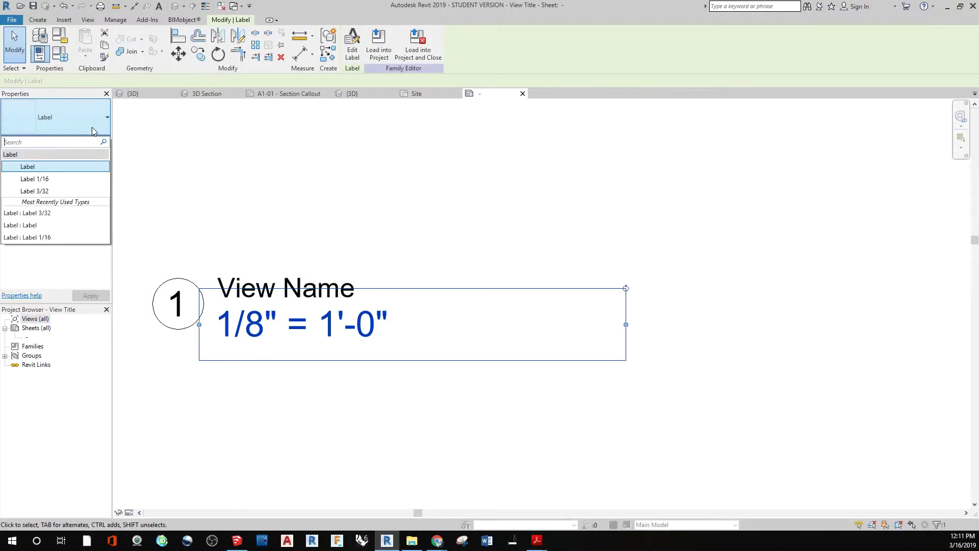
pyautogui.click(72, 192)
pyautogui.click(303, 391)
pyautogui.click(285, 337)
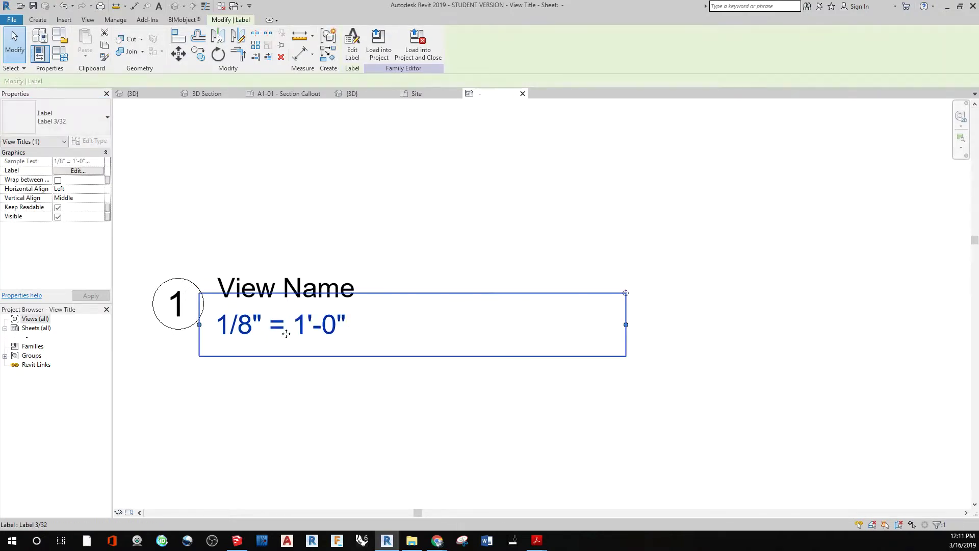
pyautogui.moveTo(285, 338); pyautogui.dragTo(286, 334)
pyautogui.click(328, 402)
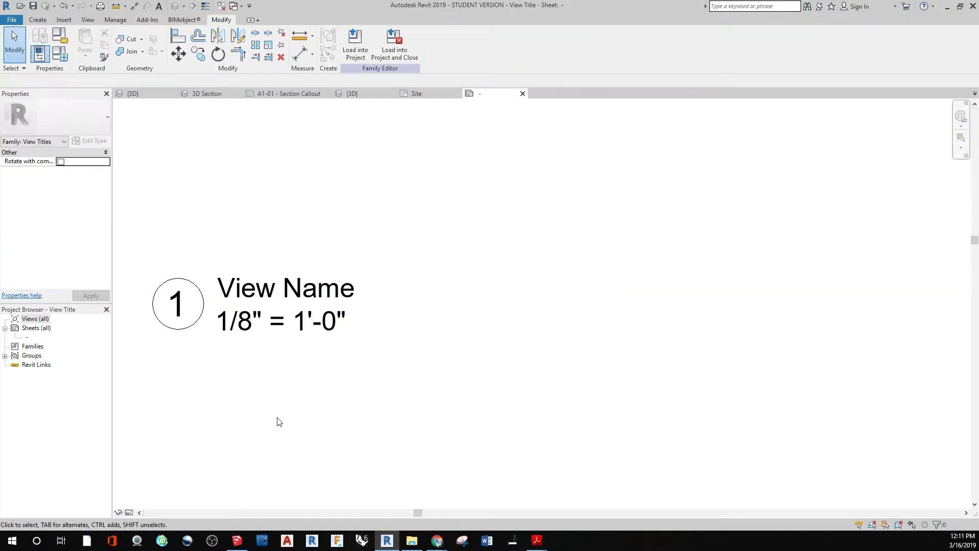
pyautogui.click(290, 330)
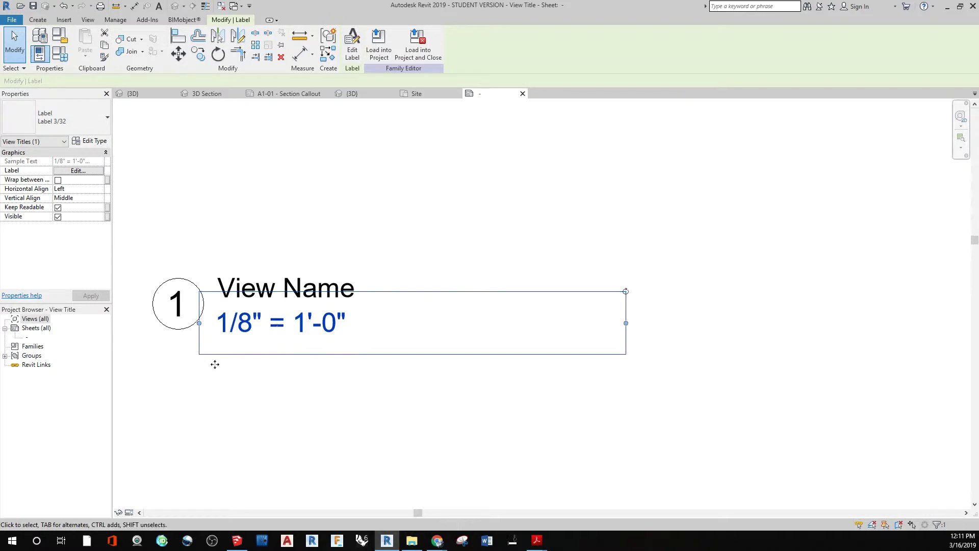
pyautogui.click(212, 363)
# Give the number label 1 the Label 3/32 type.
pyautogui.click(180, 302)
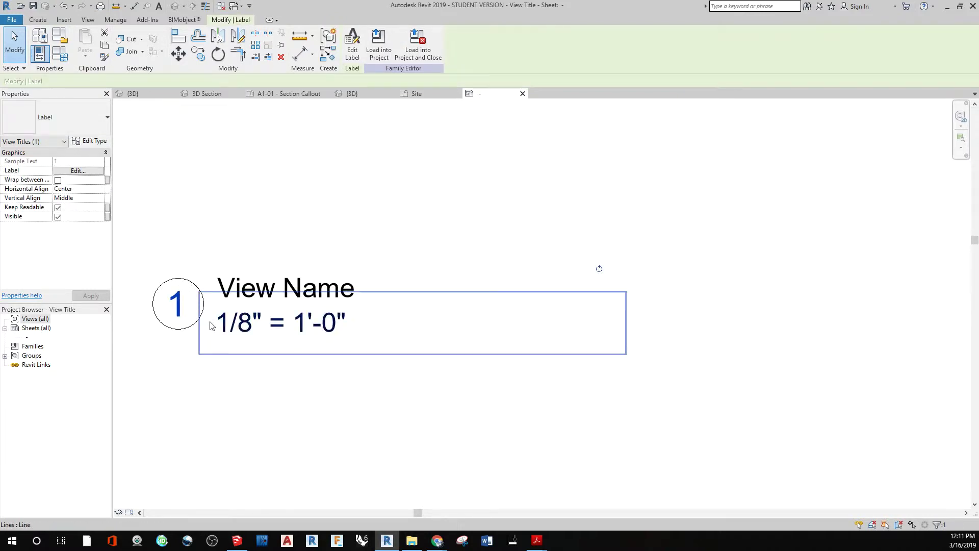
pyautogui.click(99, 122)
pyautogui.click(74, 192)
pyautogui.click(212, 356)
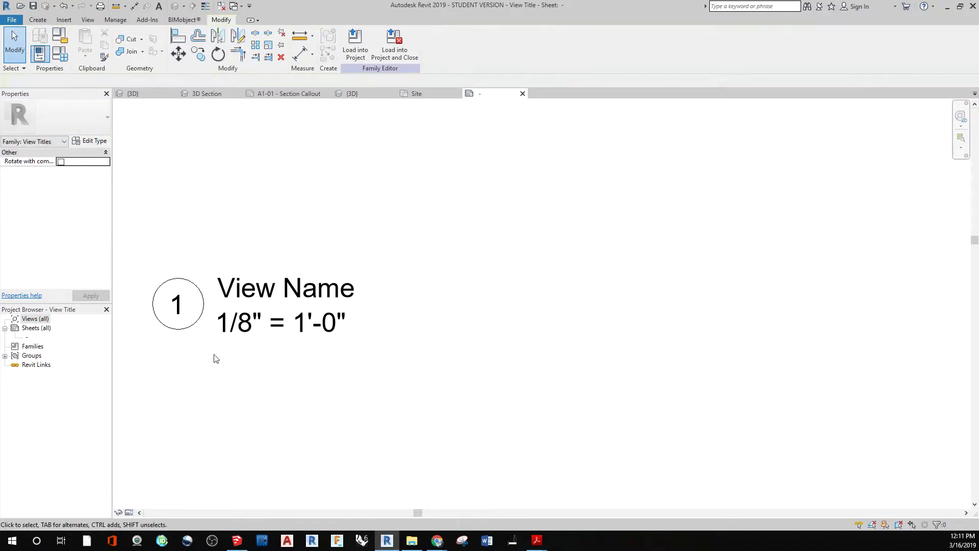
# Window-select the two circle lines and start the Scale tool.
pyautogui.click(198, 316)
pyautogui.click(193, 256)
pyautogui.moveTo(152, 269); pyautogui.dragTo(207, 337)
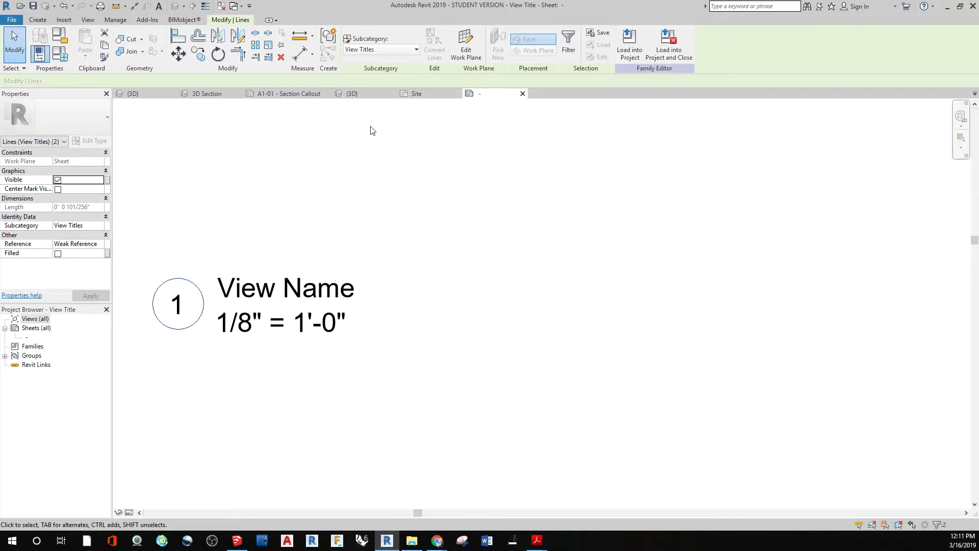
pyautogui.click(268, 46)
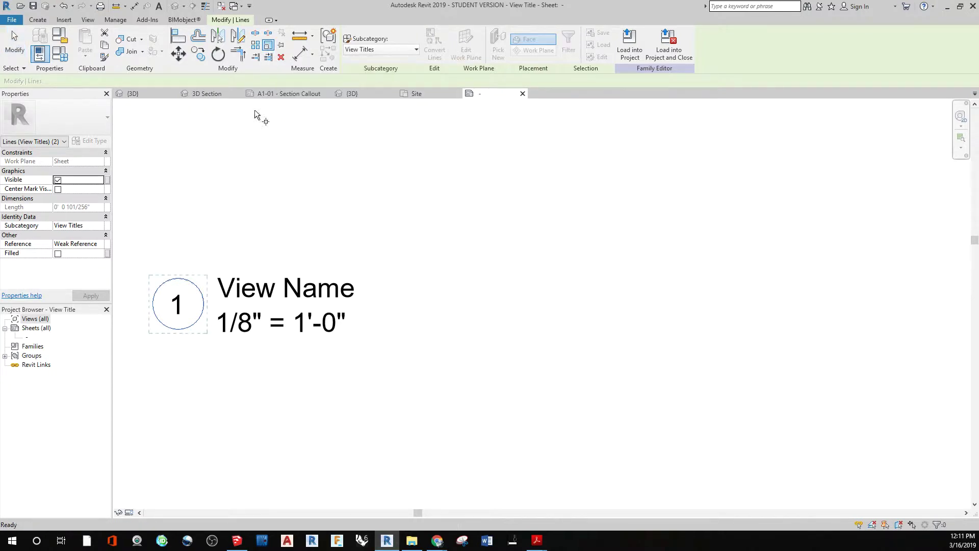
# Scale the circle's two lines by 0.75 from its lower-left point, then nudge it up and right.
pyautogui.click(162, 328)
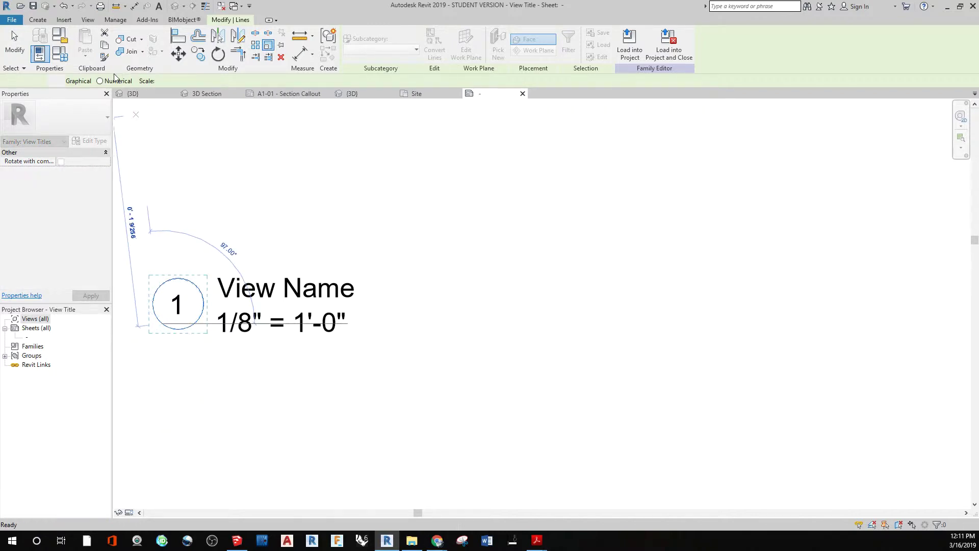
pyautogui.press('Escape')
pyautogui.press('Escape')
pyautogui.moveTo(156, 269); pyautogui.dragTo(144, 334)
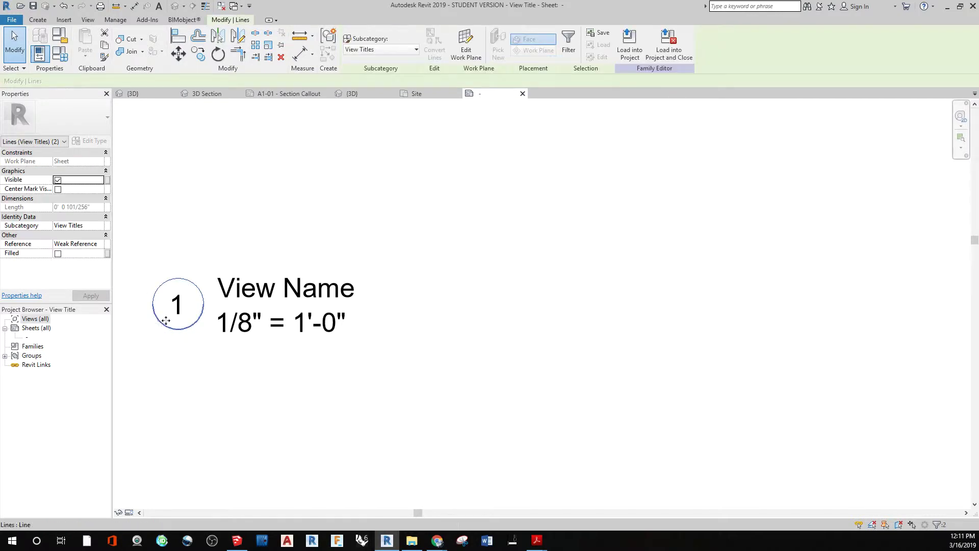
pyautogui.press('Escape')
pyautogui.moveTo(153, 263); pyautogui.dragTo(142, 330)
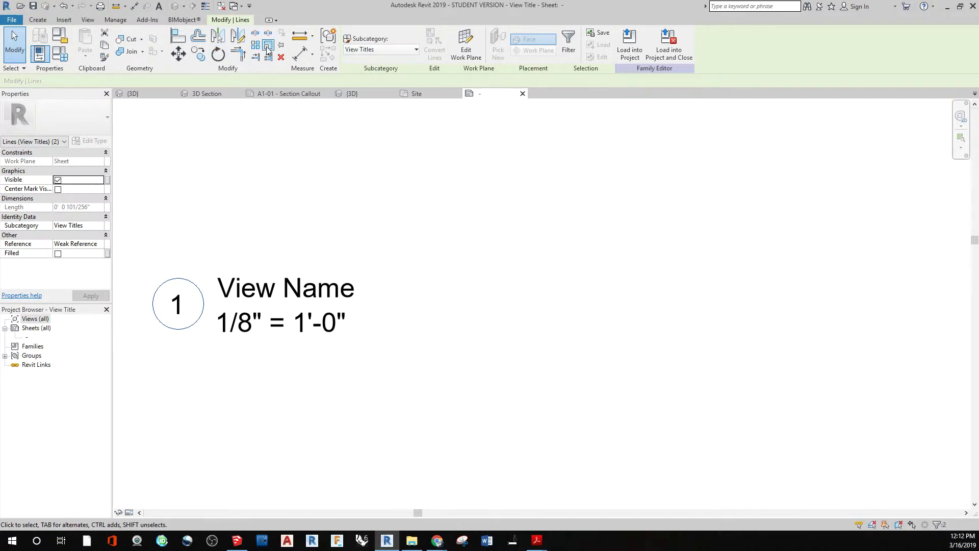
pyautogui.click(267, 49)
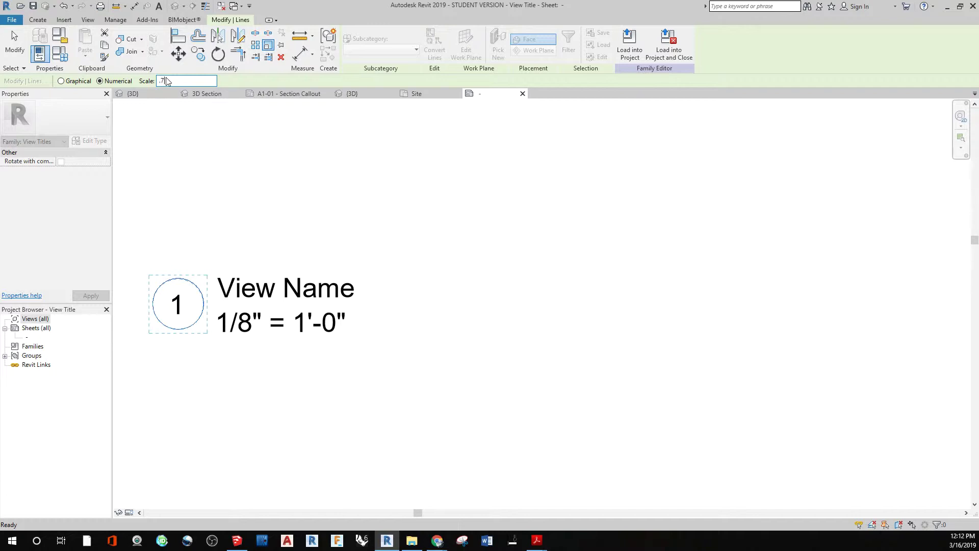
pyautogui.write('.75')
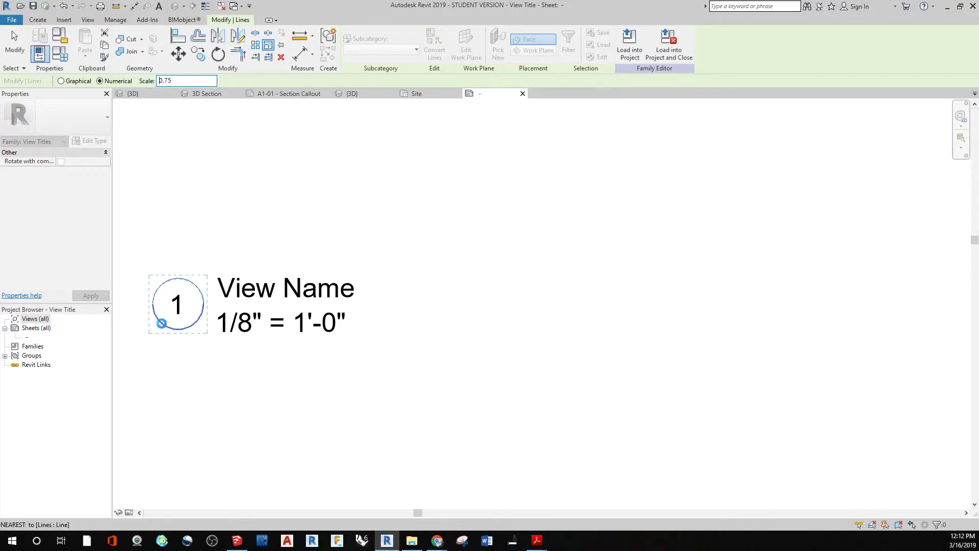
pyautogui.click(161, 323)
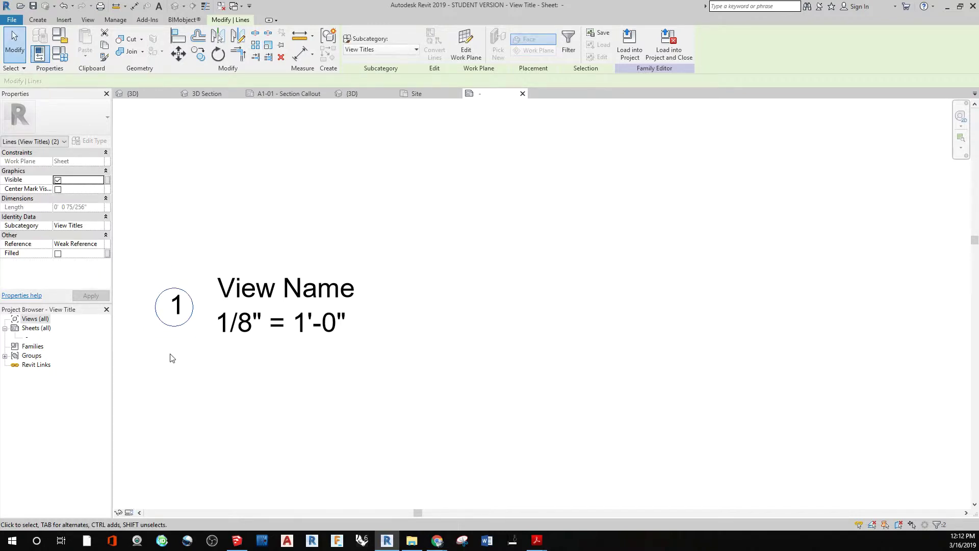
pyautogui.press('Up')
pyautogui.press('Right')
pyautogui.click(322, 425)
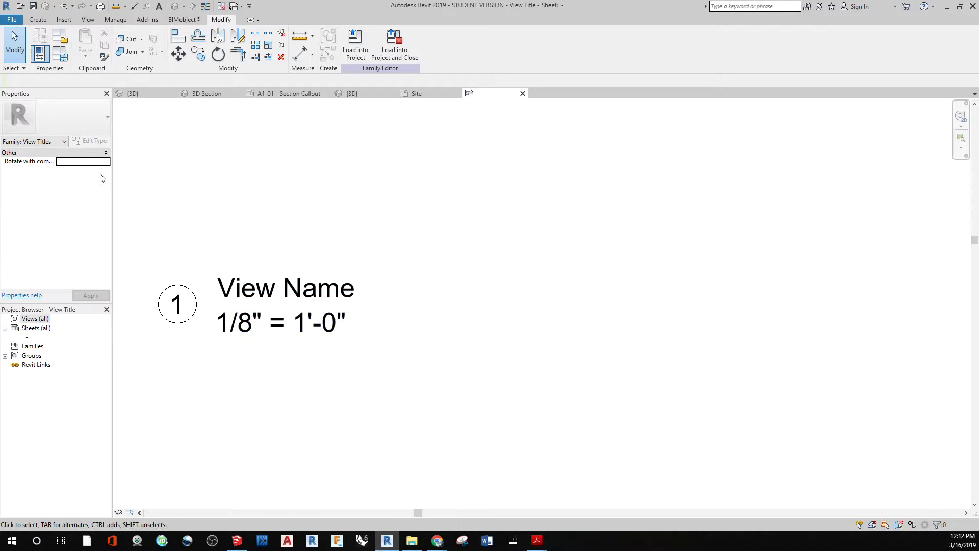
# Save the family as View Title 332.rfa and load it into the Foundation Detail project.
pyautogui.click(12, 21)
pyautogui.moveTo(41, 147)
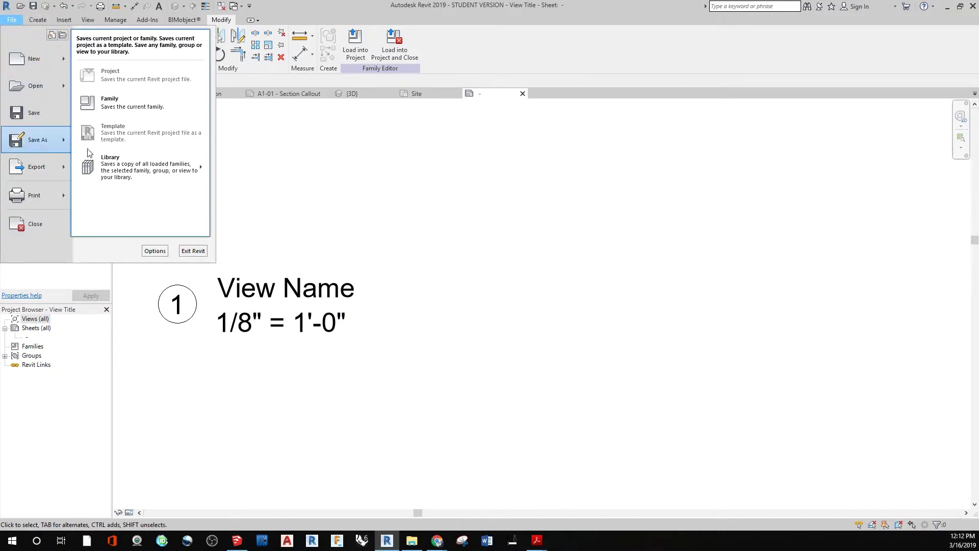
pyautogui.click(128, 109)
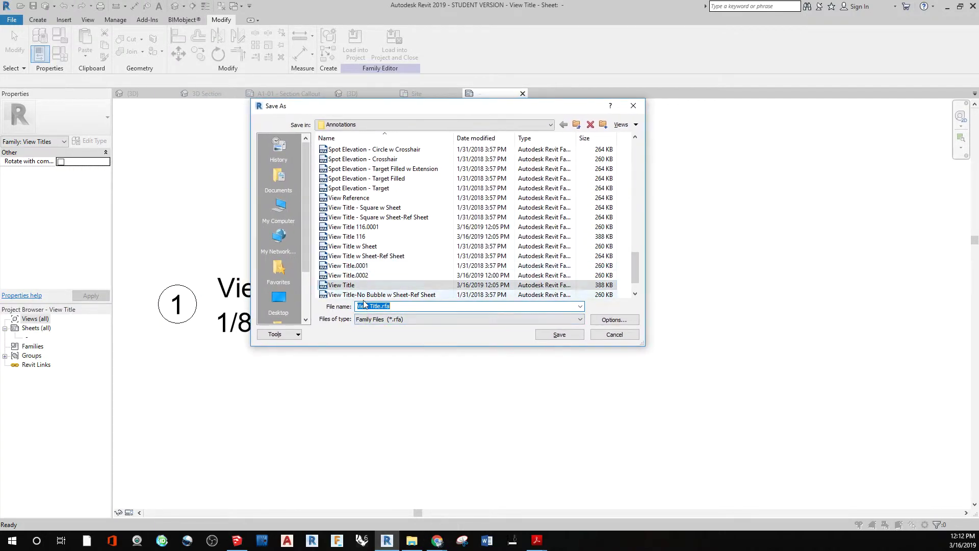
pyautogui.click(380, 306)
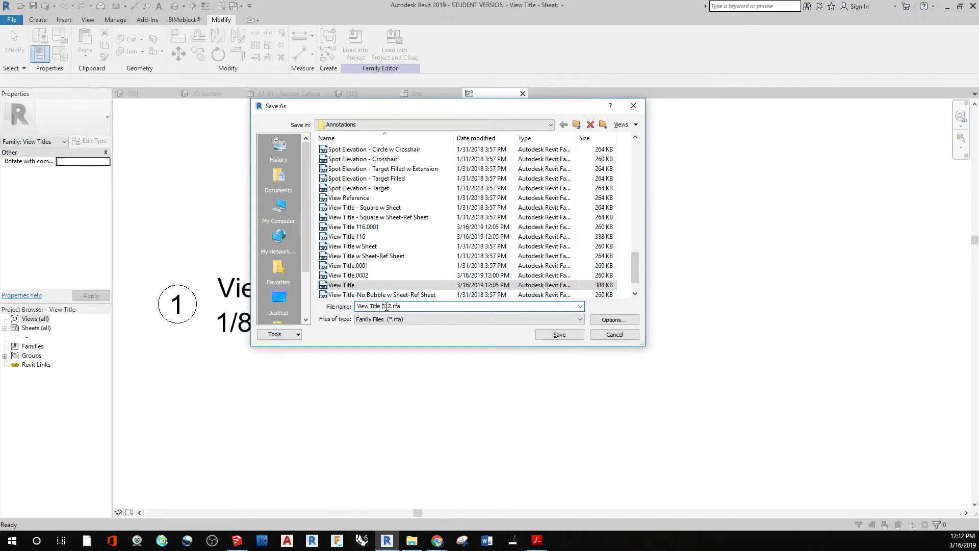
pyautogui.click(560, 335)
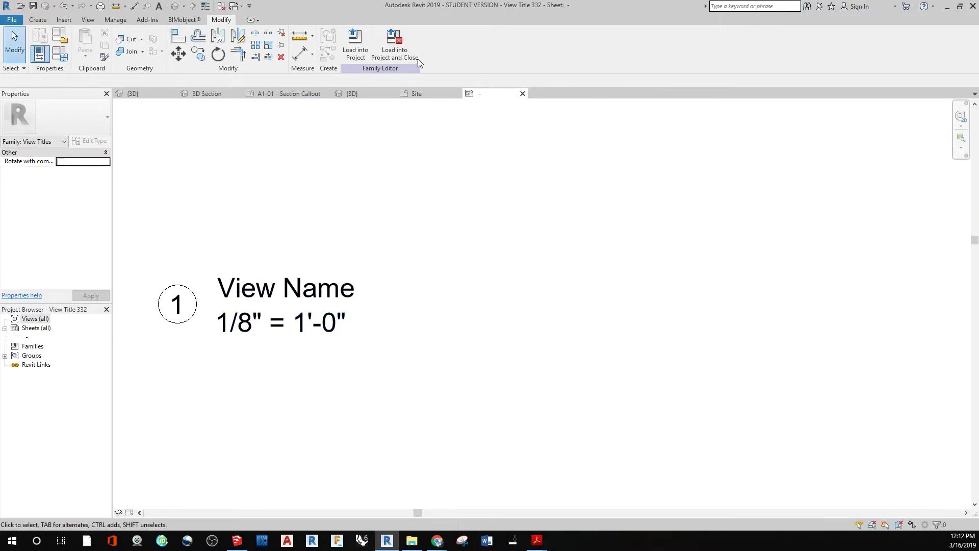
pyautogui.click(389, 54)
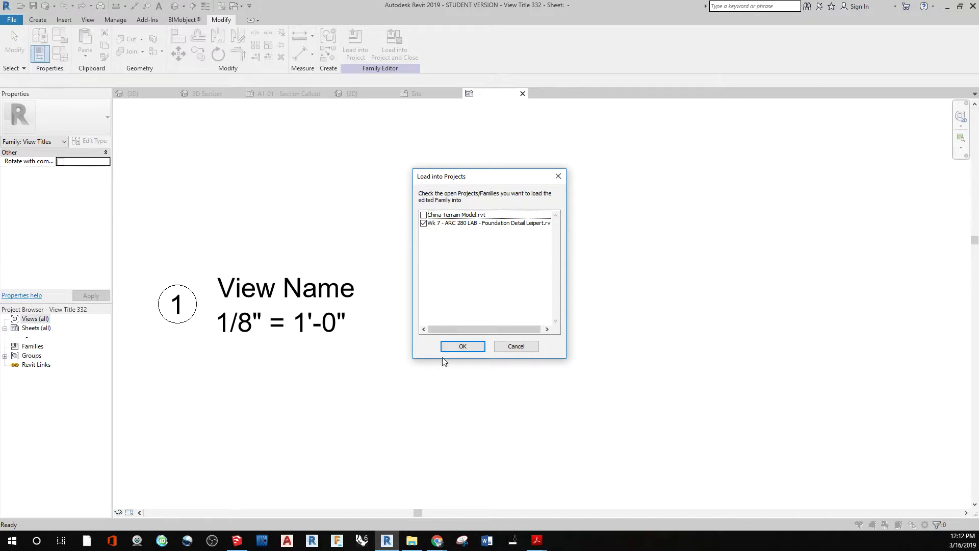
pyautogui.click(461, 347)
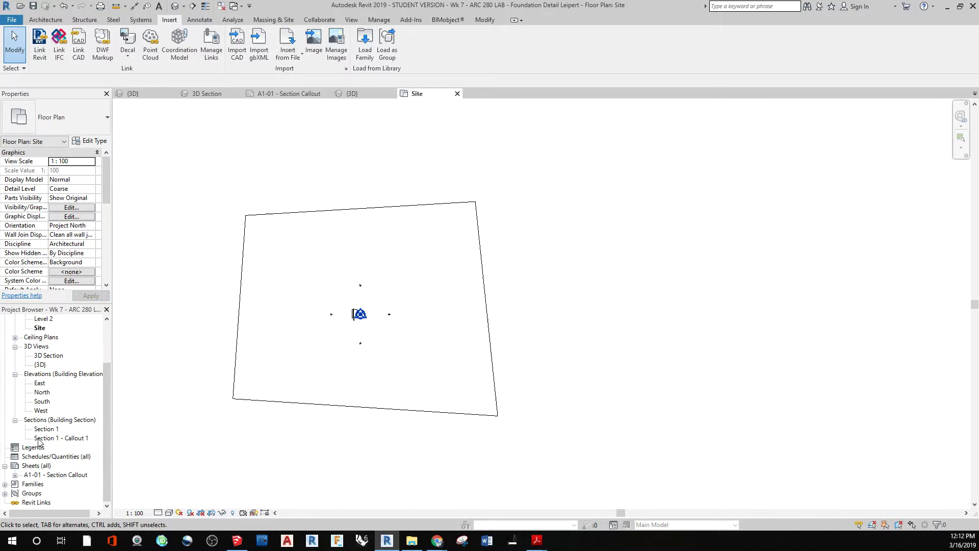
# On sheet A1-01, duplicate the callout viewport's Title w Line type as 'Title w Line 332'.
pyautogui.doubleClick(41, 476)
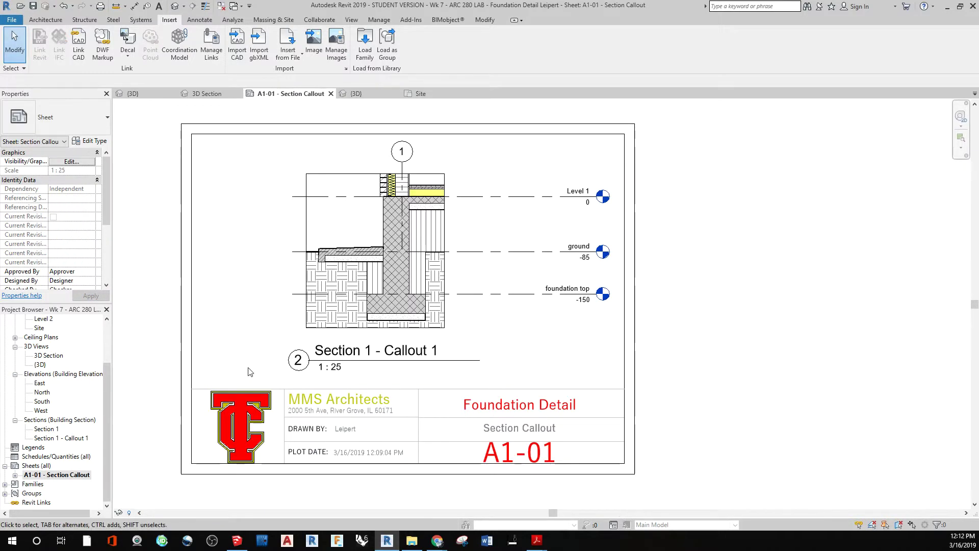
pyautogui.click(364, 351)
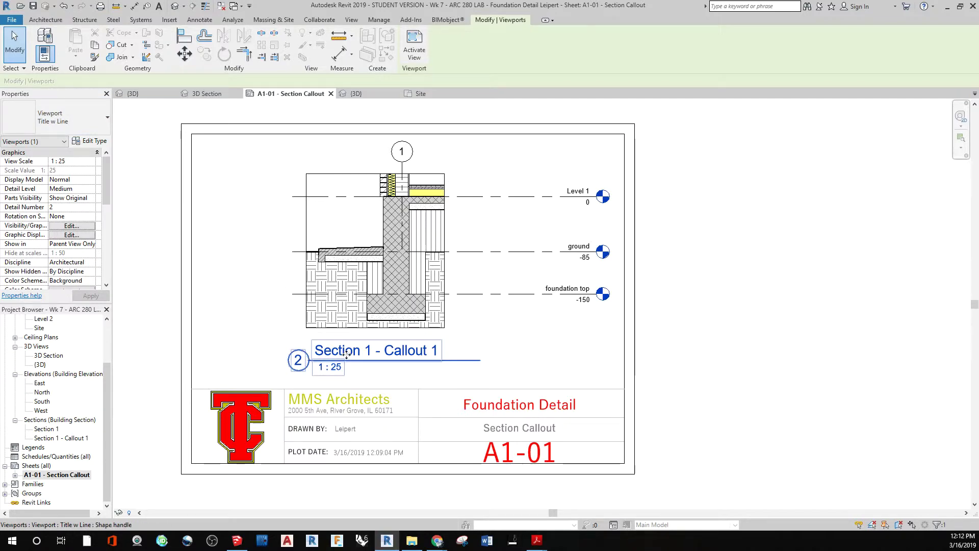
pyautogui.click(91, 142)
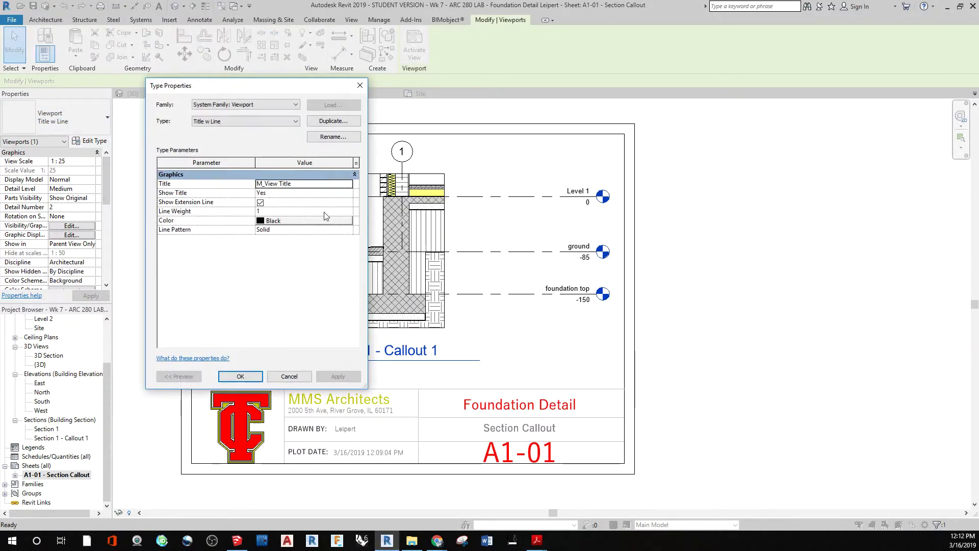
pyautogui.click(334, 121)
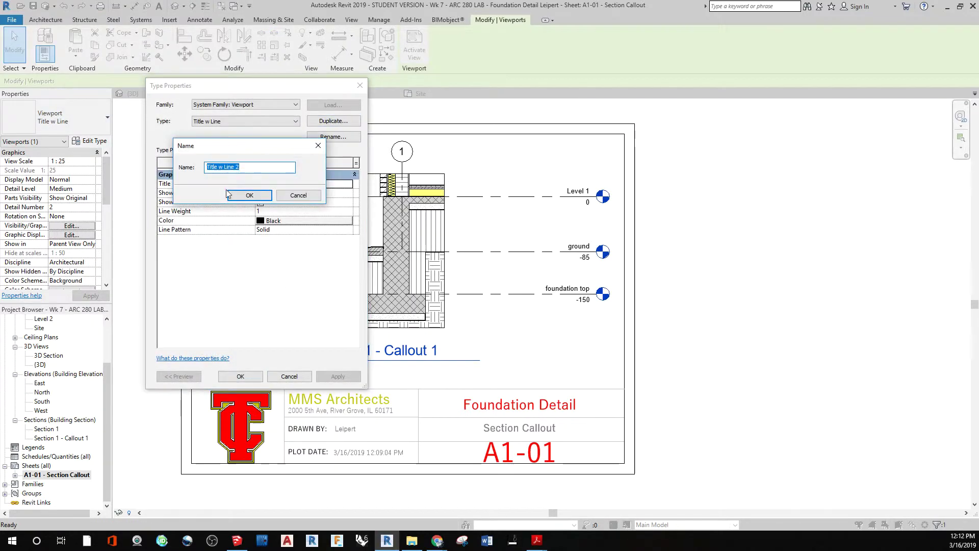
pyautogui.click(236, 168)
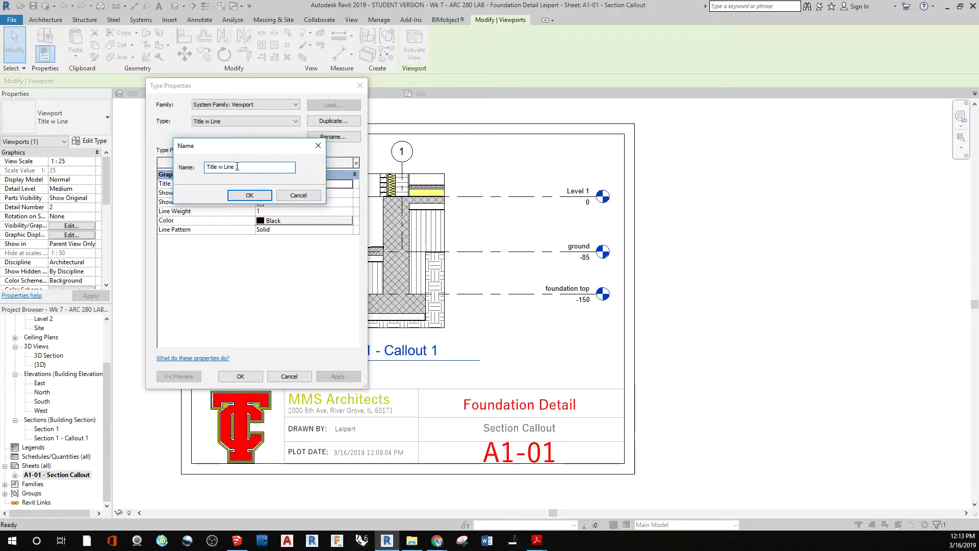
pyautogui.moveTo(236, 167); pyautogui.dragTo(243, 167)
pyautogui.write('332')
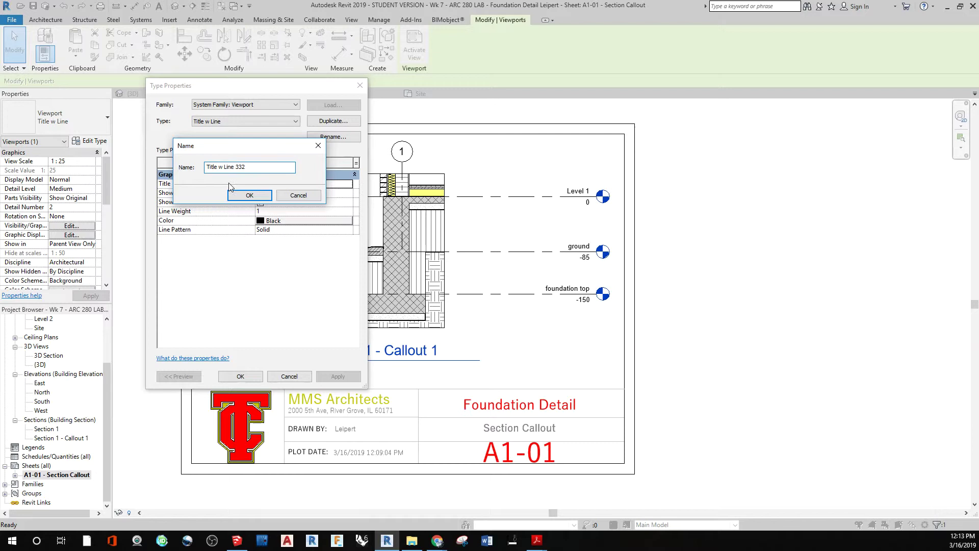
pyautogui.click(238, 196)
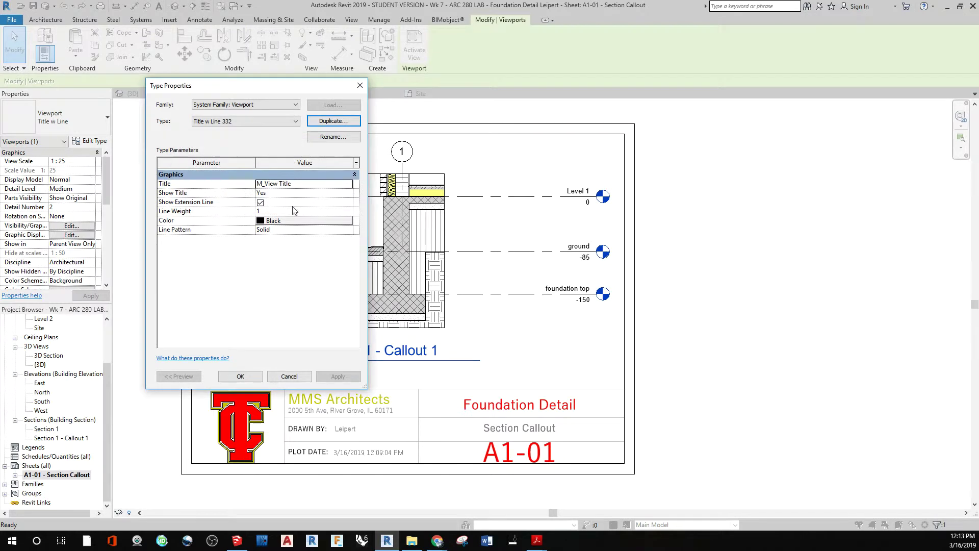
# Set the type's Title to the View Title 332 family and its line Color to Red.
pyautogui.click(316, 185)
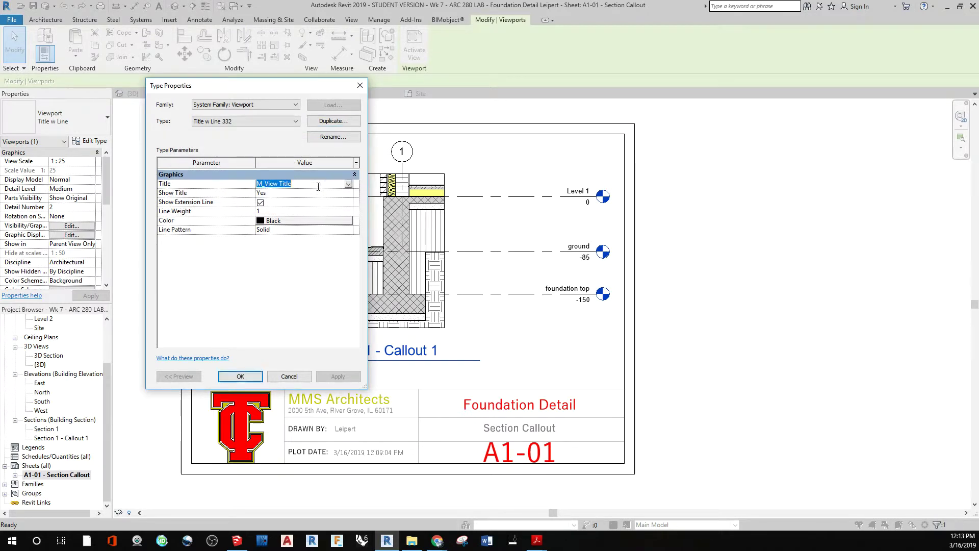
pyautogui.click(349, 185)
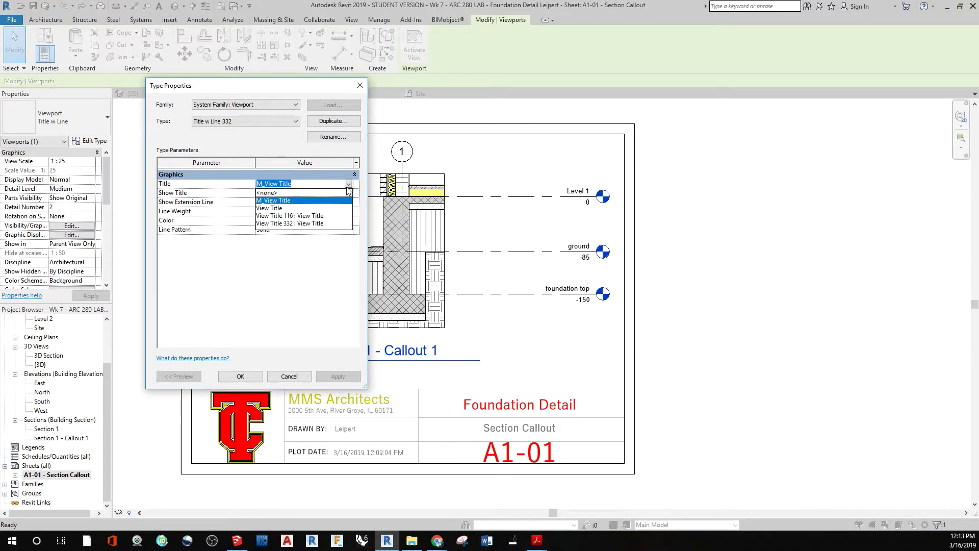
pyautogui.click(289, 223)
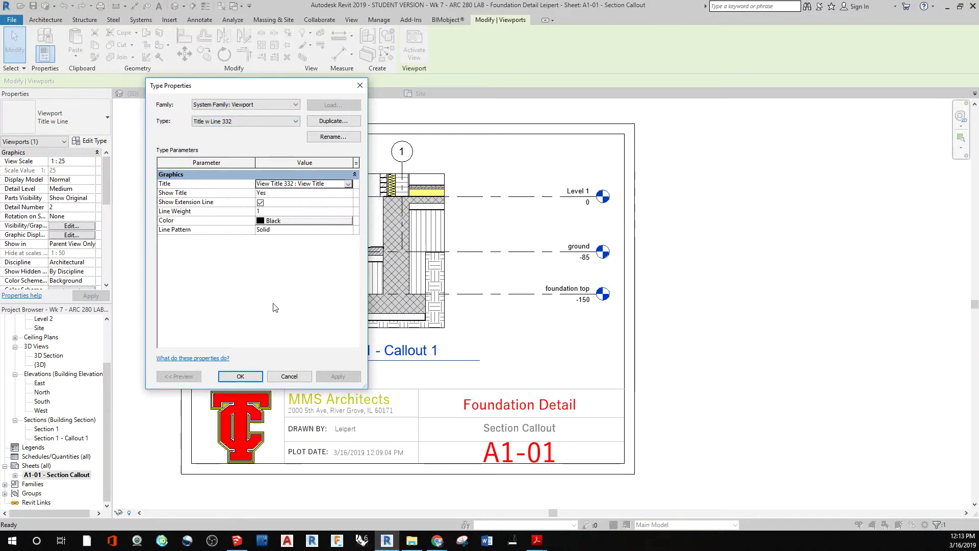
pyautogui.click(259, 221)
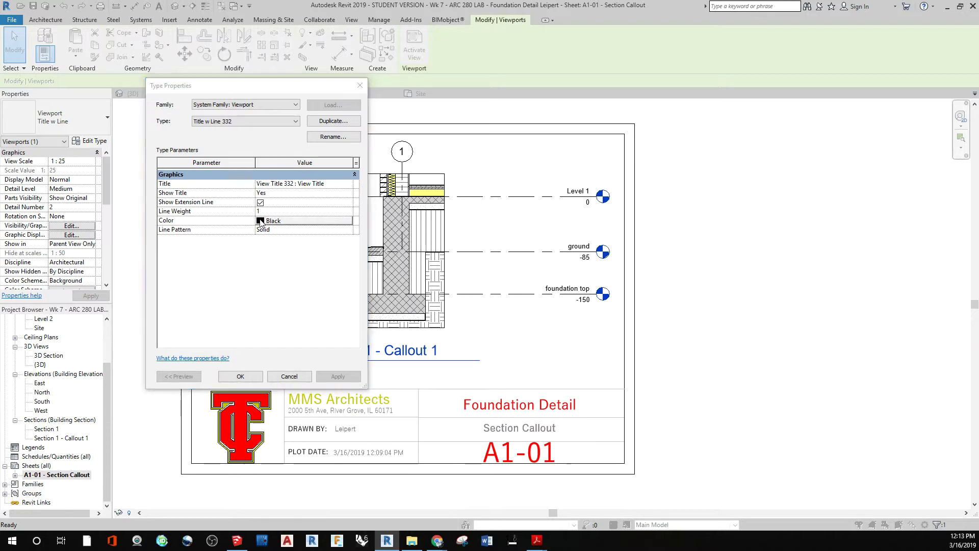
pyautogui.click(163, 248)
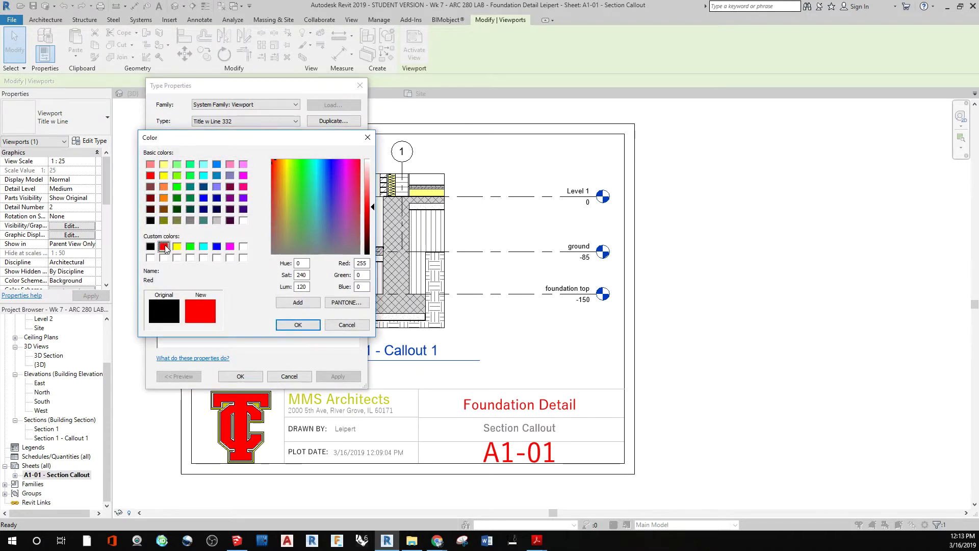
pyautogui.click(296, 325)
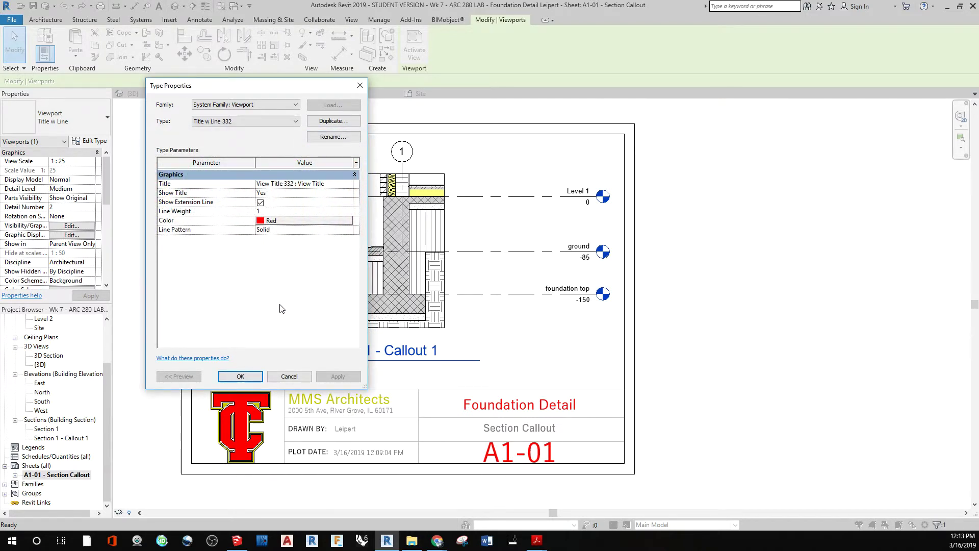
# Apply the type changes and inspect the smaller red-lined callout title on the sheet.
pyautogui.click(243, 377)
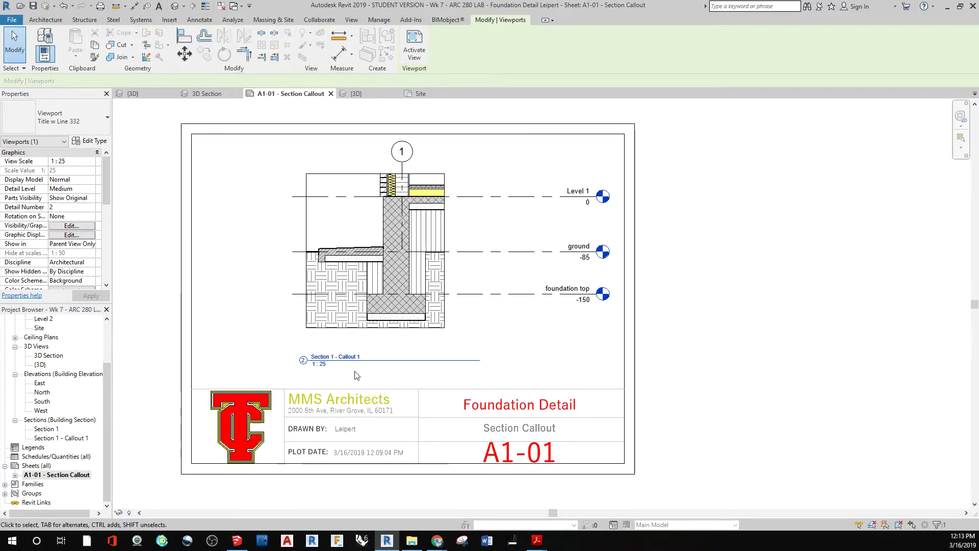
pyautogui.click(357, 376)
pyautogui.scroll(4, 386, 371)
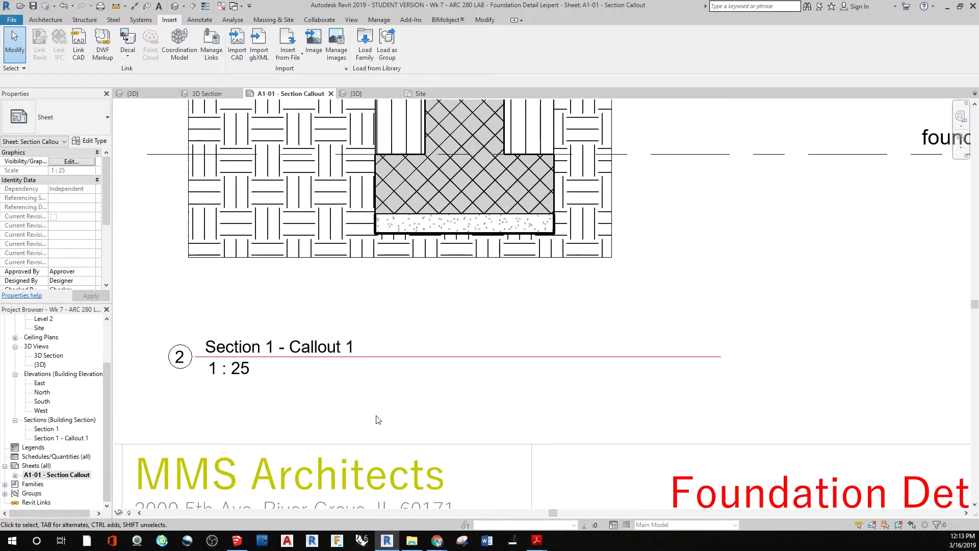
pyautogui.scroll(-4, 378, 417)
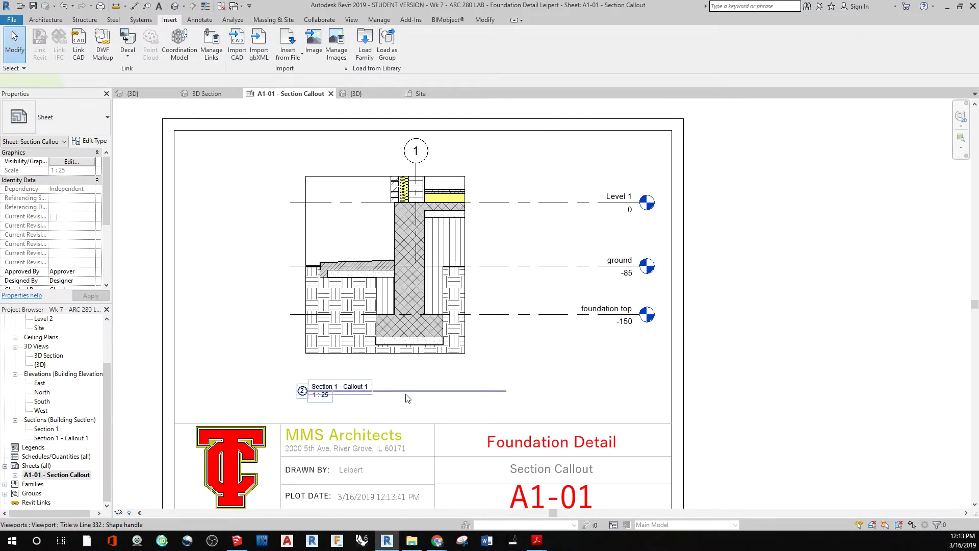
# Change the Title w Line 332 line Color to Black and apply it.
pyautogui.click(294, 390)
pyautogui.click(90, 140)
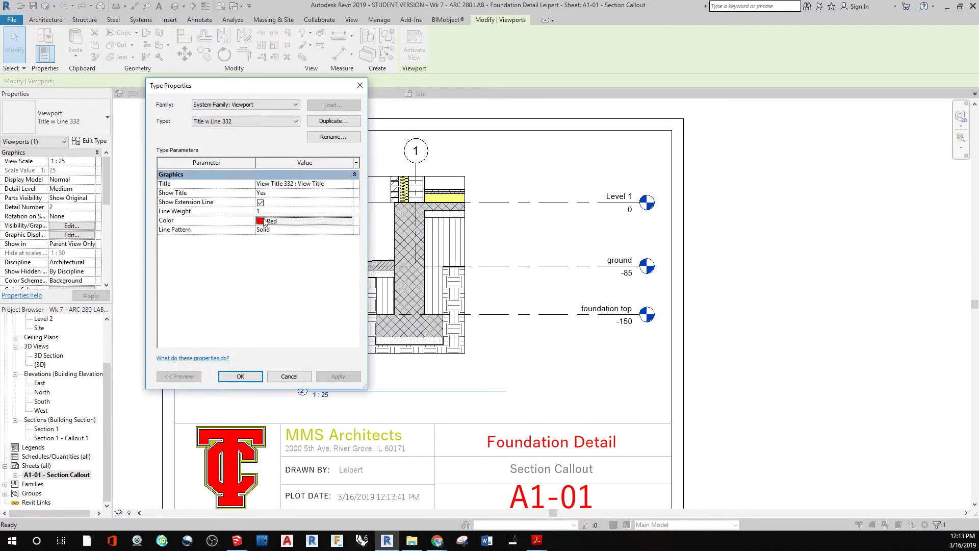
pyautogui.click(309, 340)
pyautogui.click(150, 246)
pyautogui.click(298, 325)
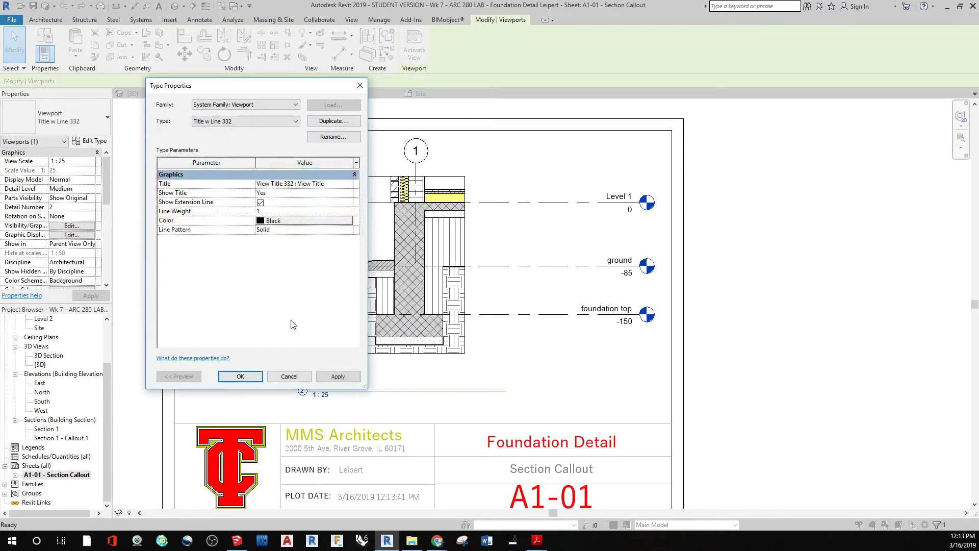
pyautogui.click(338, 377)
pyautogui.click(240, 376)
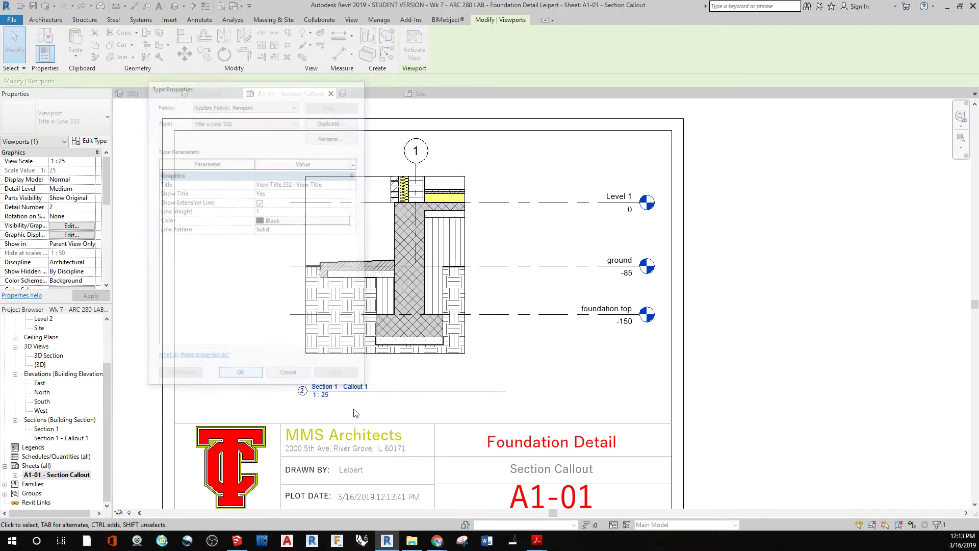
# Check the black-lined callout viewport title on sheet A1-01, shifting the sheet view.
pyautogui.click(390, 390)
pyautogui.click(387, 406)
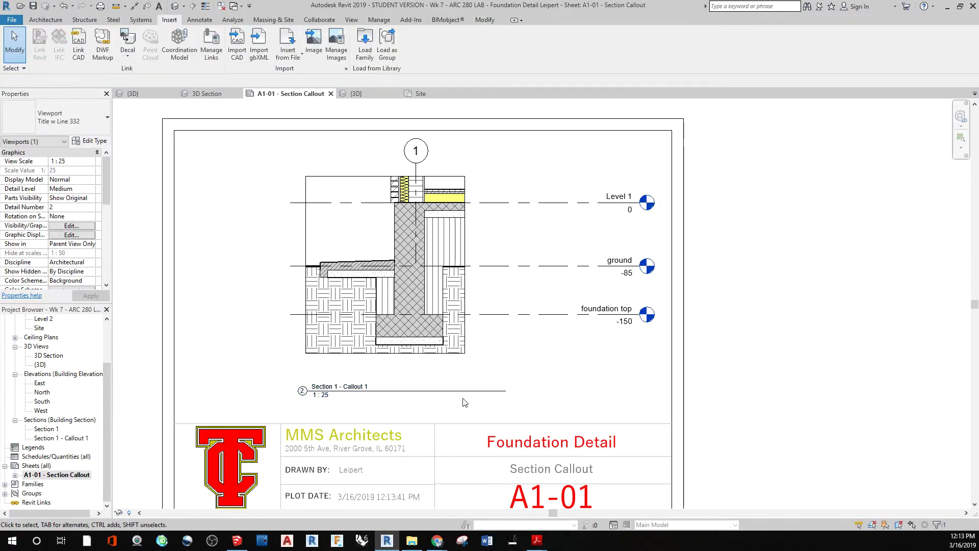
pyautogui.moveTo(387, 406); pyautogui.dragTo(397, 362, button='middle')
pyautogui.scroll(-4, 459, 398)
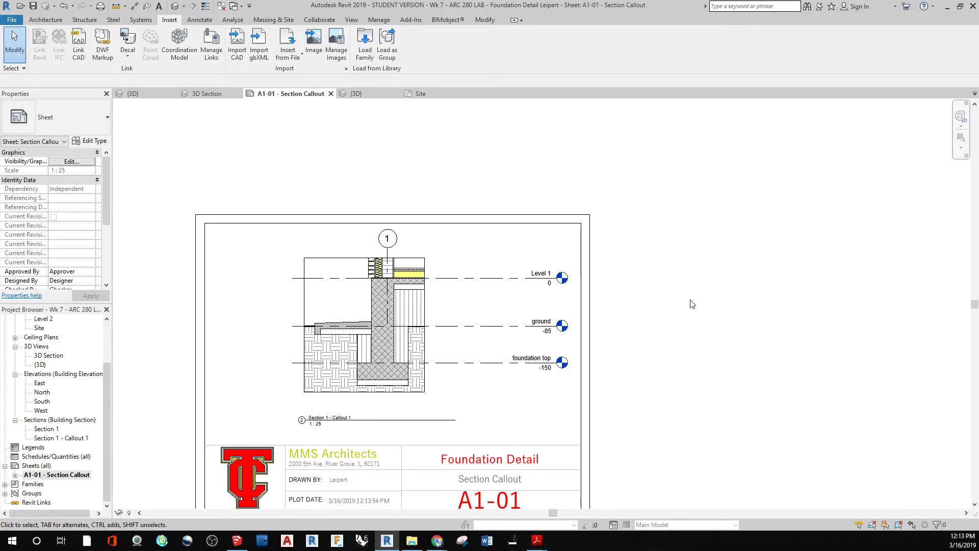
pyautogui.moveTo(612, 367); pyautogui.dragTo(631, 271, button='middle')
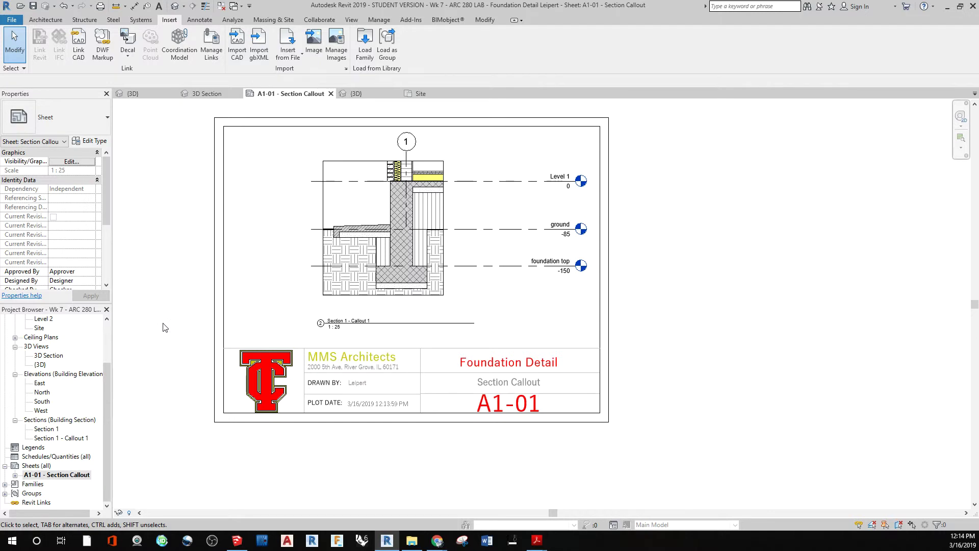
pyautogui.moveTo(164, 327); pyautogui.dragTo(218, 354, button='middle')
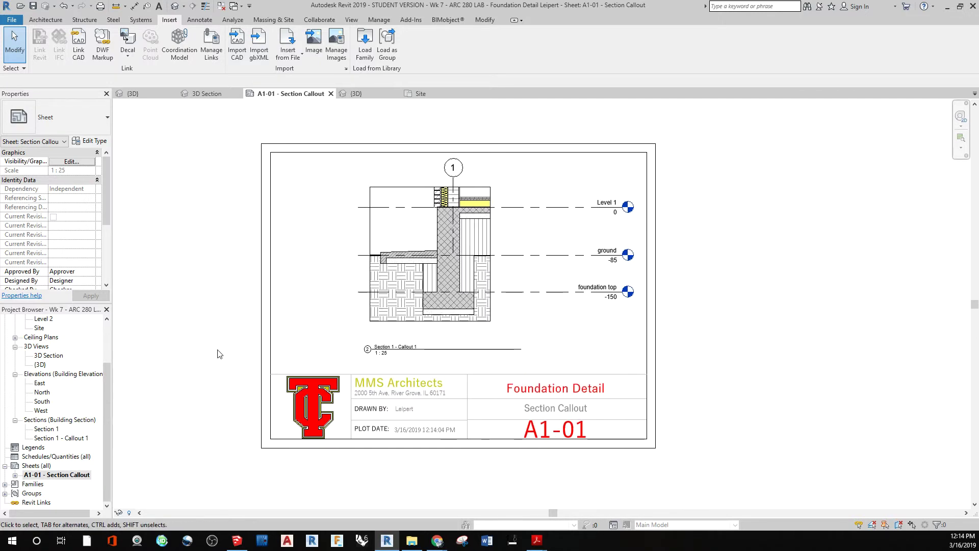